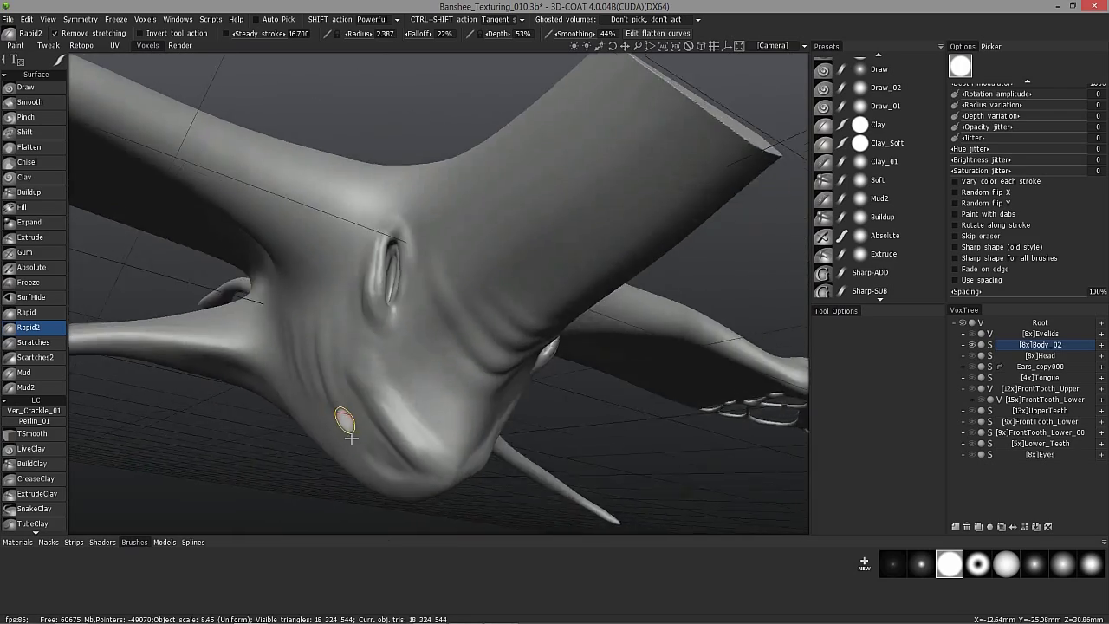
Step: Enlarge the Rapid2 brush radius to 3.022 and switch it to a different freehand stroke mode
key("bracketright")
key("bracketright")
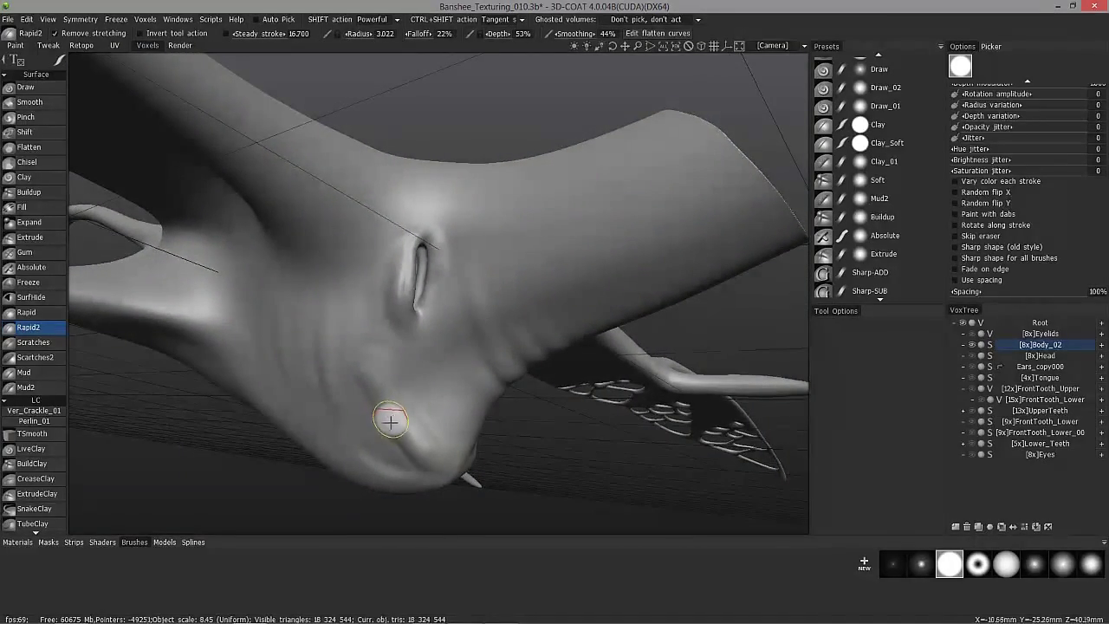
mouse_move(66, 62)
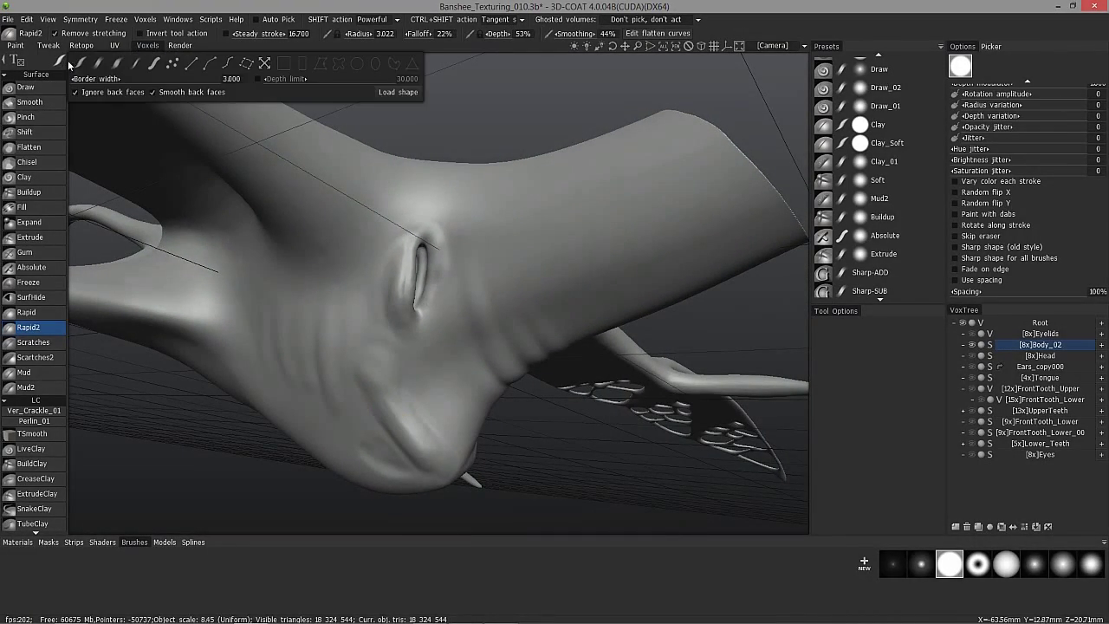
left_click_drag(410, 63, 378, 30, "alt")
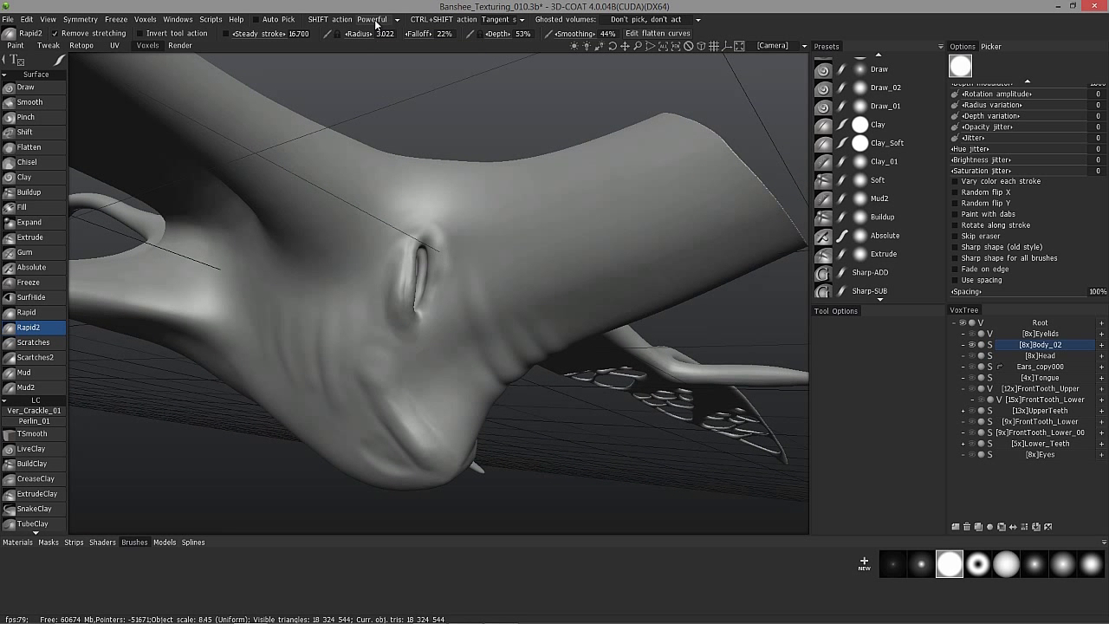
left_click_drag(381, 24, 373, 52, "alt")
mouse_move(52, 66)
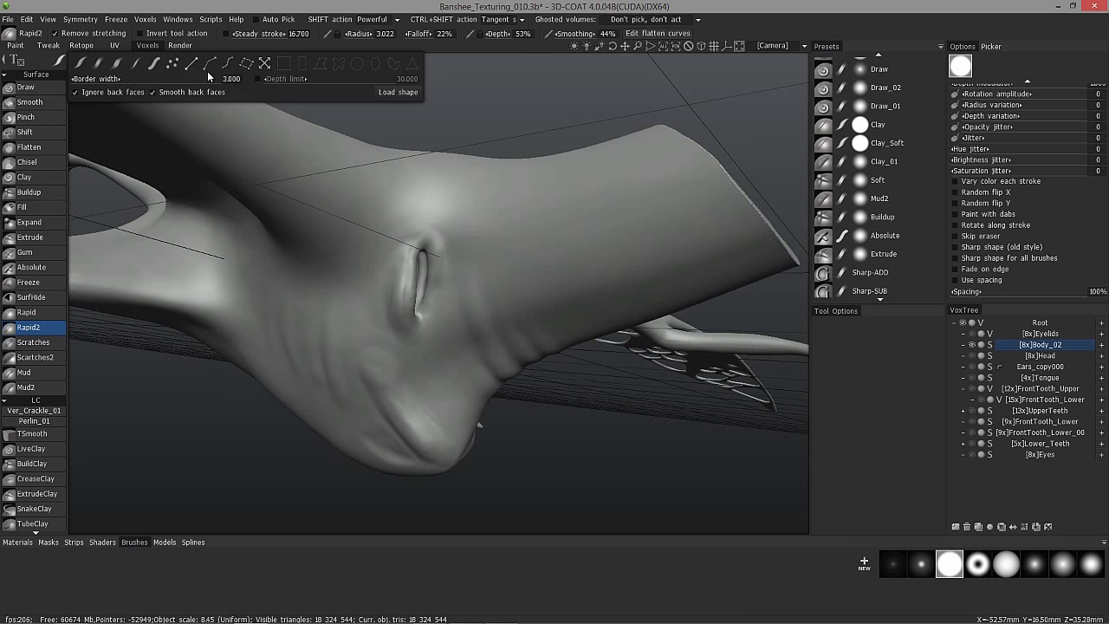
left_click(156, 68)
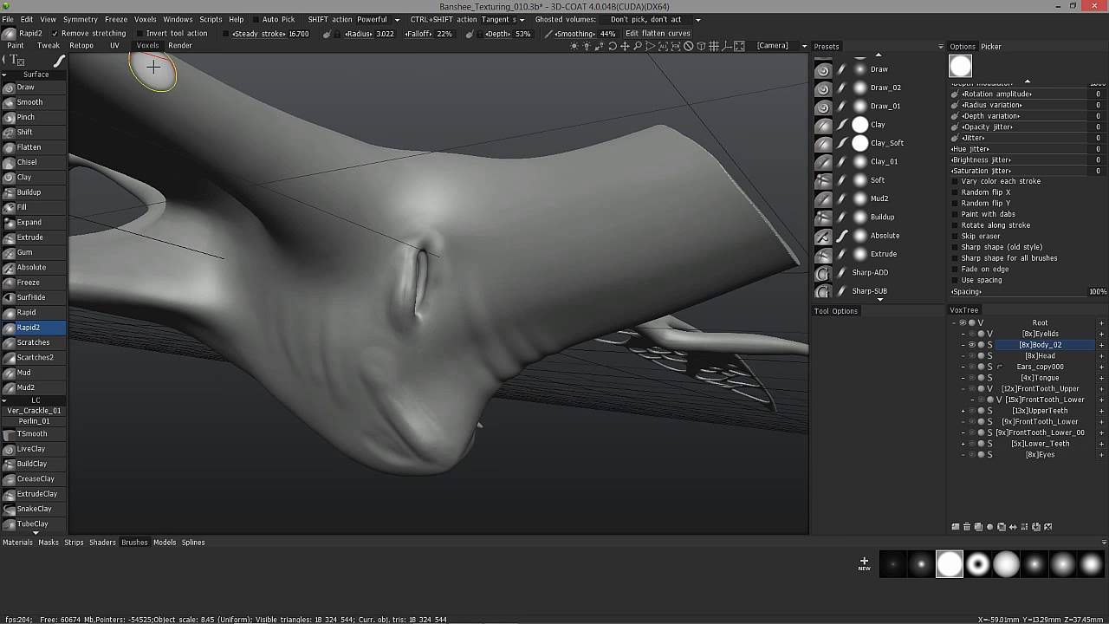
Step: Sculpt around the groove of the pointed chest bulge with the Rapid2 brush, using 100% smoothing
left_click_drag(359, 317, 337, 255, "alt")
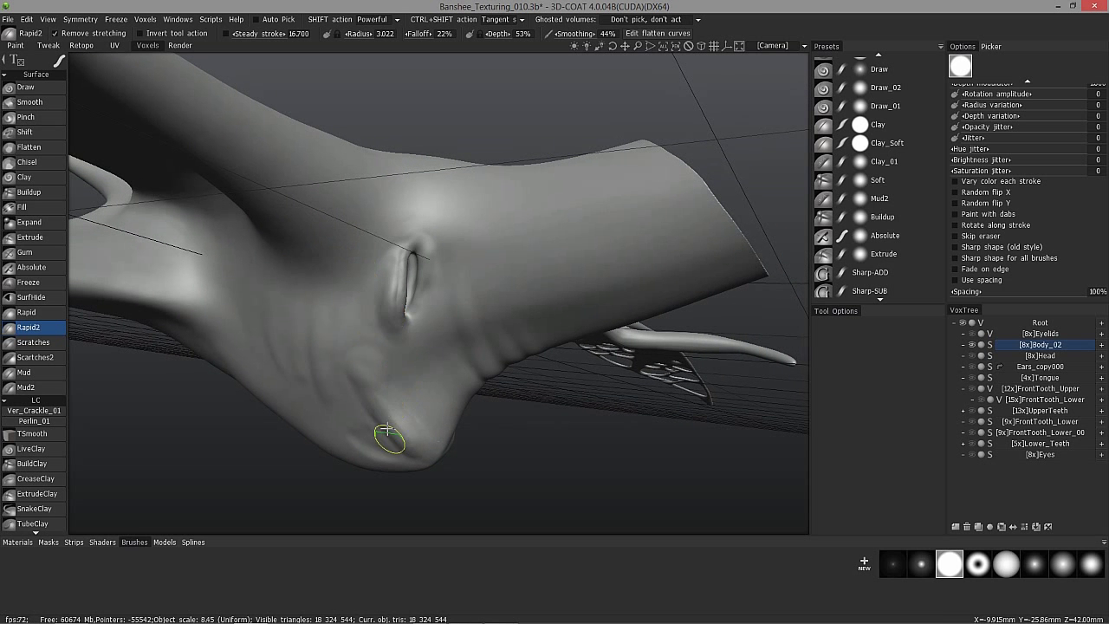
left_click_drag(370, 386, 348, 356)
left_click_drag(424, 429, 401, 440)
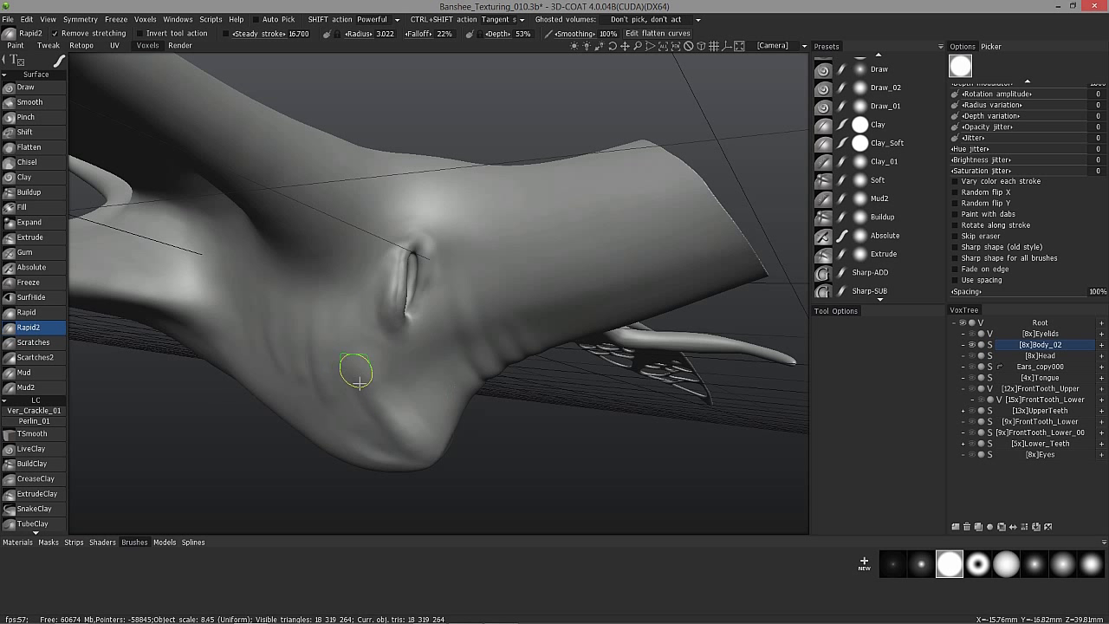
Step: Pinch the skin folds between the chest bulge and the side slit, enlarging the Pinch brush radius to 4.770
left_click(38, 119)
left_click_drag(275, 333, 333, 411, "alt")
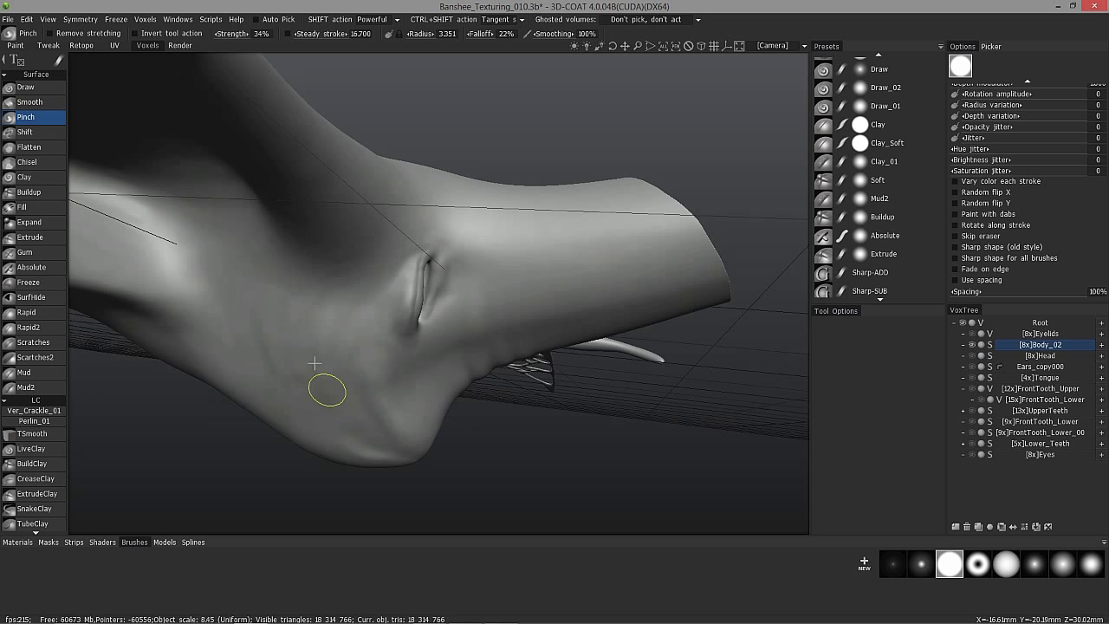
left_click_drag(255, 266, 319, 419, "alt")
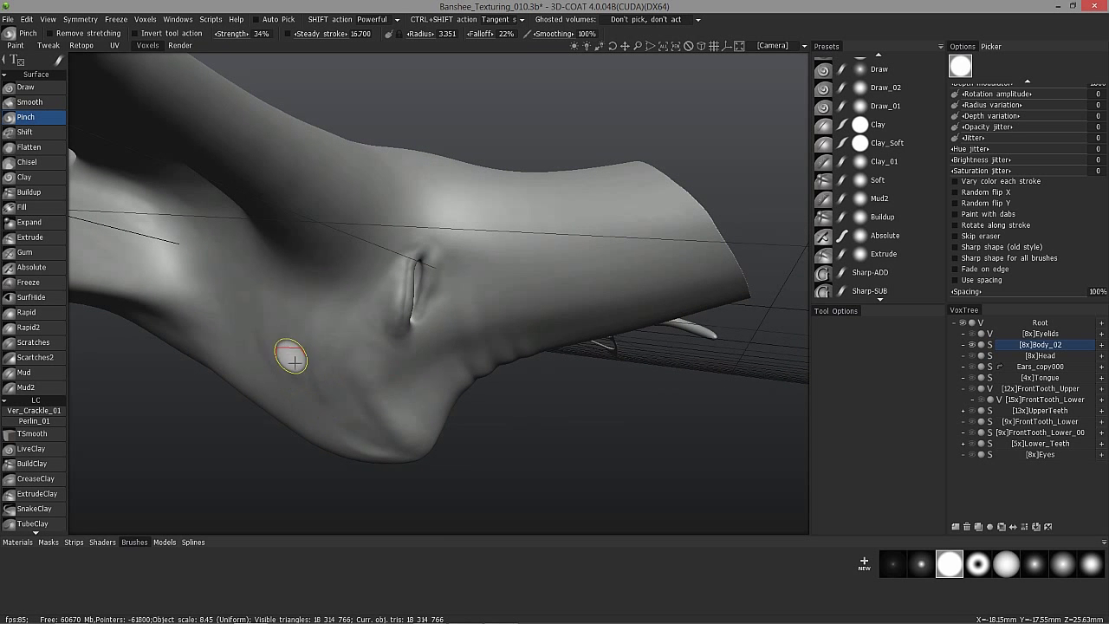
left_click_drag(234, 362, 282, 374, "alt")
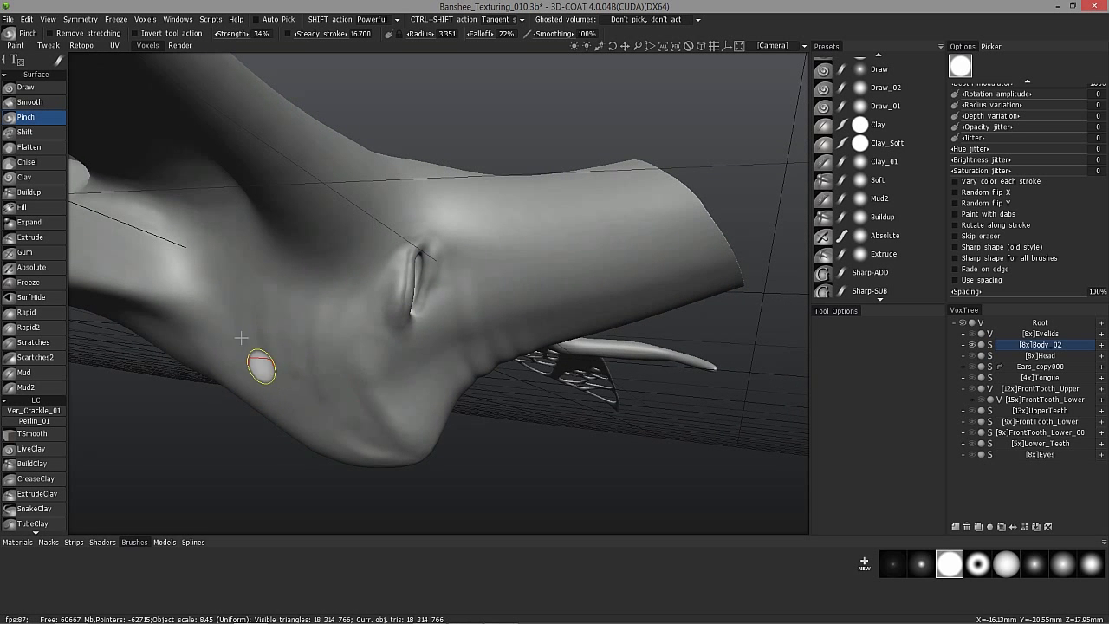
left_click_drag(353, 354, 368, 354, "alt")
right_click_drag(365, 376, 375, 389)
left_click_drag(234, 259, 373, 396, "alt")
mouse_move(458, 317)
left_mouse_down("alt")
mouse_move(433, 358)
mouse_move(457, 300)
left_mouse_up("alt")
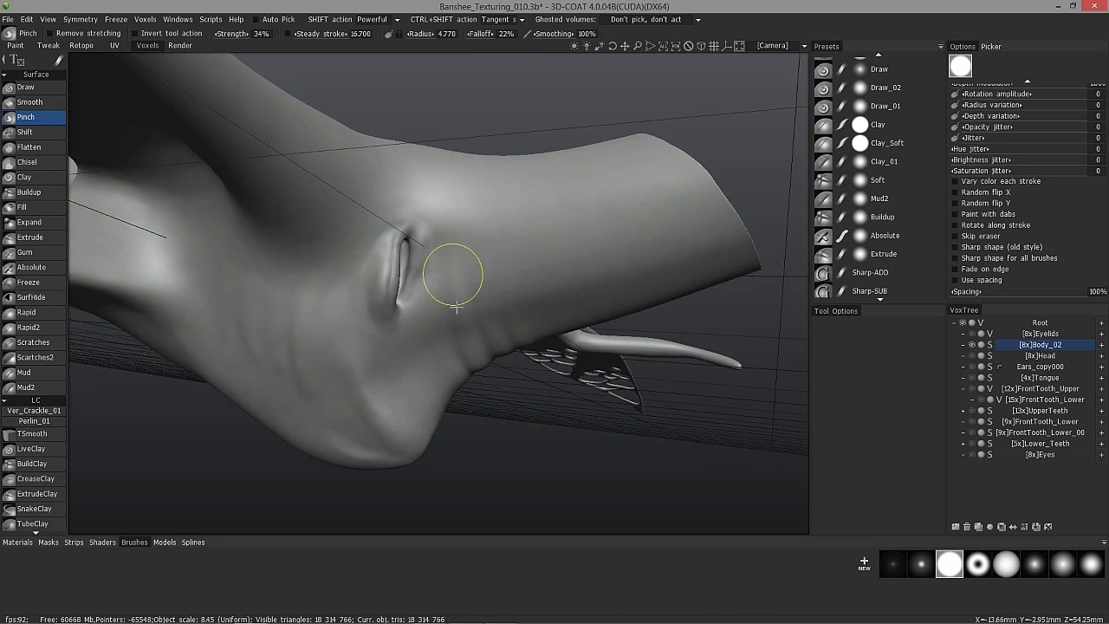
Step: Pinch the folds beside the slit at the neck base with the brush radius reduced to 3.412
right_click_drag(463, 306, 459, 306)
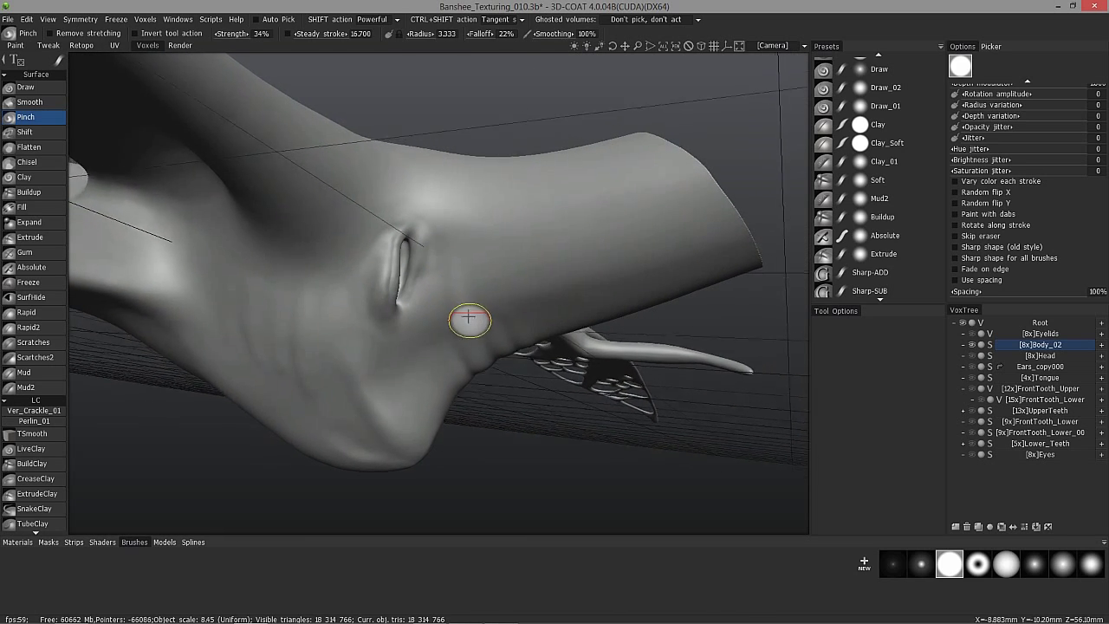
left_click_drag(455, 307, 470, 318, "alt")
right_click_drag(471, 313, 464, 312)
left_click_drag(464, 312, 482, 315, "alt")
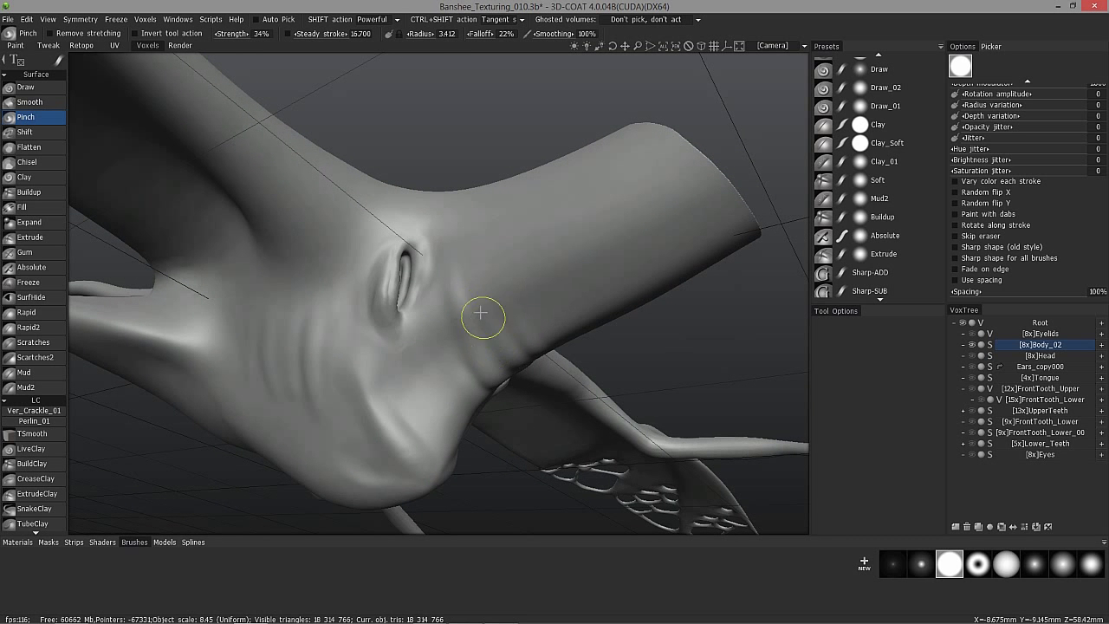
left_click_drag(480, 310, 509, 322, "alt")
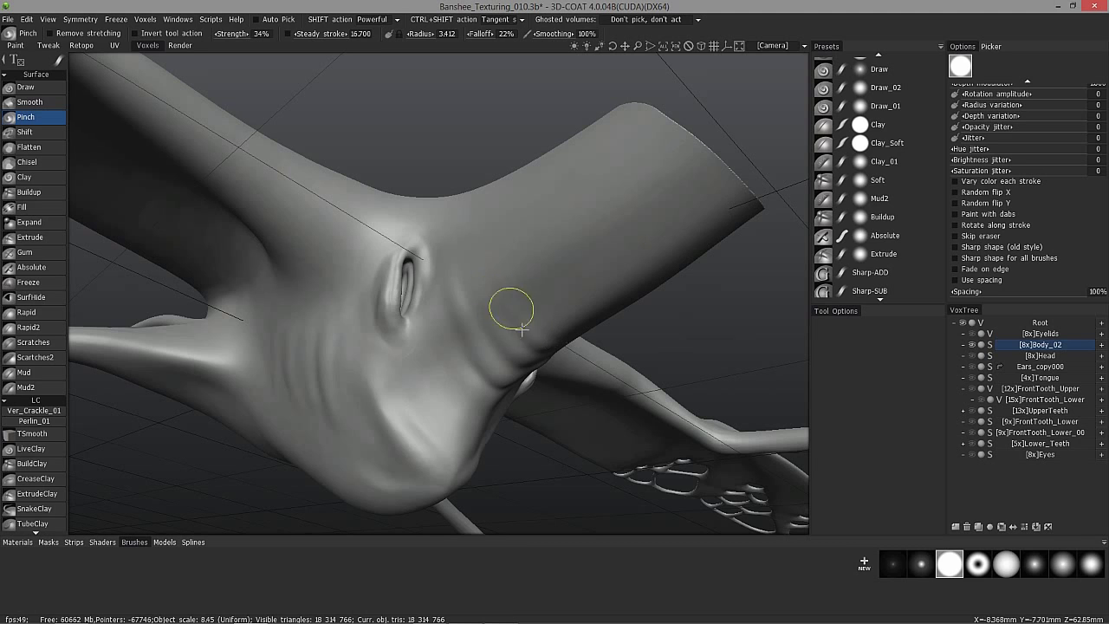
Step: Tighten the creases wrapping around the underside of the neck base with Pinch, using radii of 2.157 and 2.934
right_click_drag(485, 241, 478, 240)
left_click_drag(478, 240, 532, 336, "alt")
right_click_drag(532, 336, 569, 362, "alt")
left_click_drag(569, 362, 684, 381, "alt")
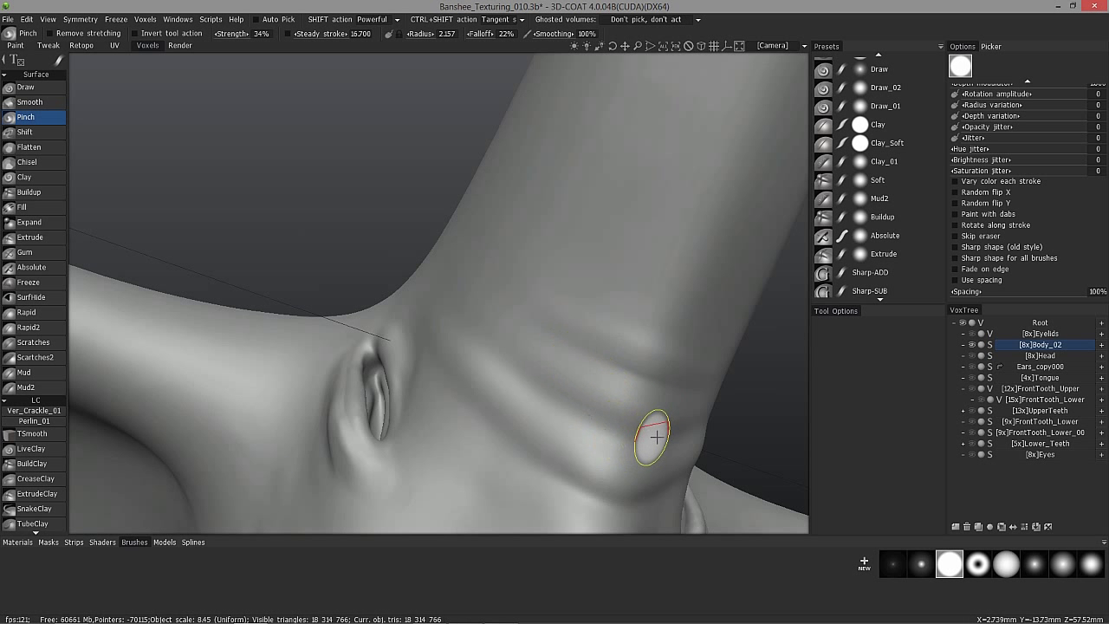
right_click_drag(643, 437, 670, 436)
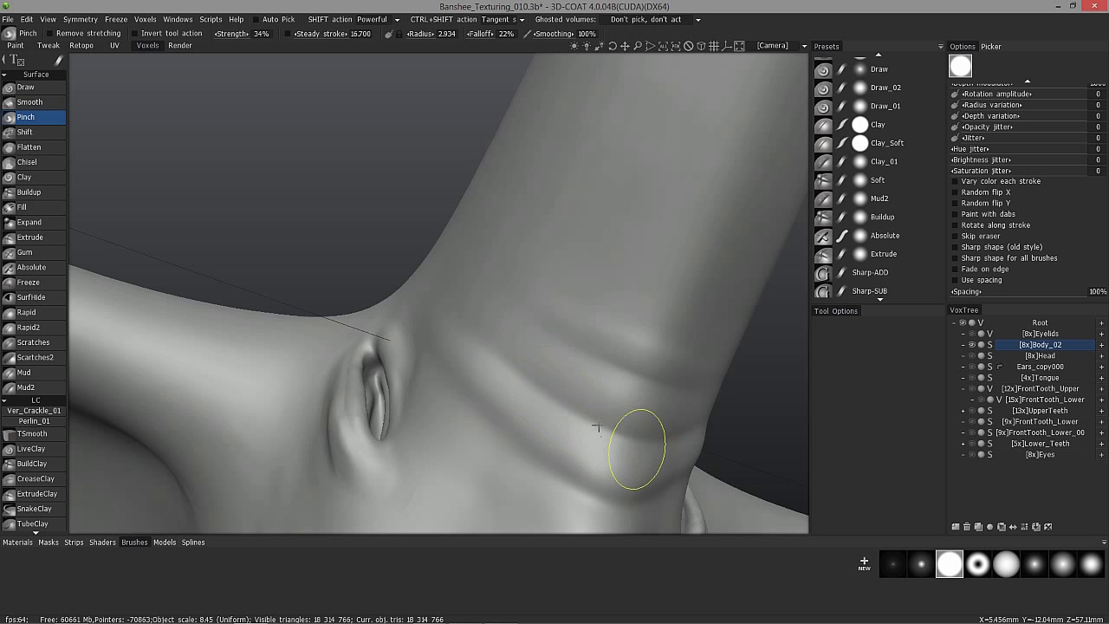
Step: Pinch the broad folds on the side of the chest with the brush radius raised to 4.148
left_click_drag(524, 392, 453, 269, "alt")
right_click_drag(453, 270, 418, 399, "alt")
mouse_move(419, 399)
left_mouse_down("alt")
mouse_move(344, 413)
mouse_move(386, 359)
mouse_move(391, 386)
mouse_move(263, 396)
mouse_move(243, 383)
mouse_move(261, 379)
left_mouse_up("alt")
right_click_drag(261, 379, 299, 378)
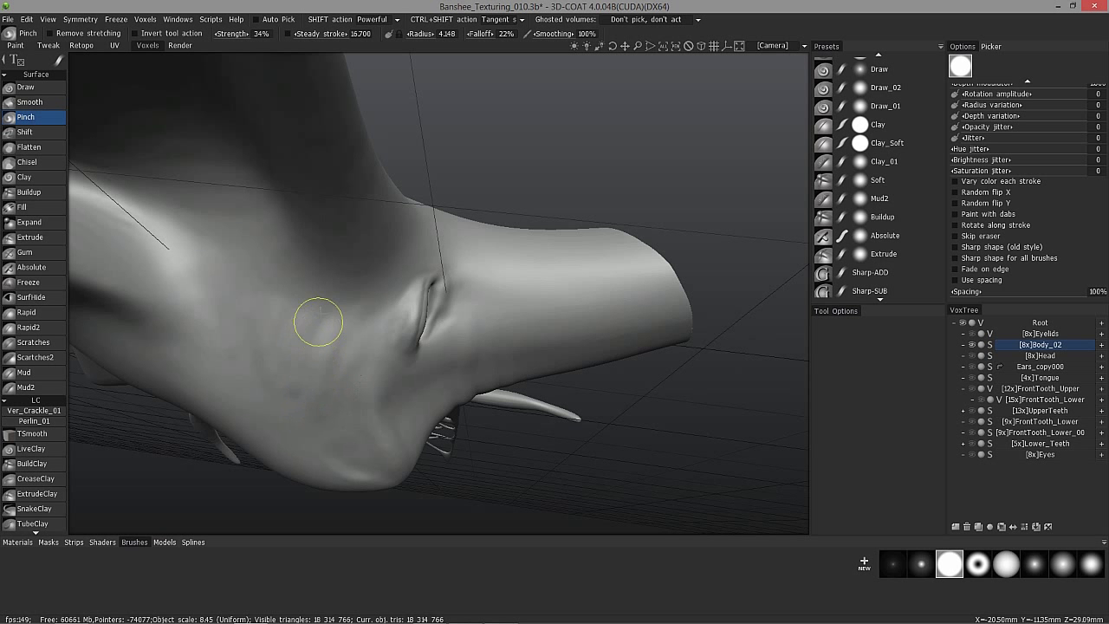
mouse_move(305, 413)
middle_mouse_down()
mouse_move(193, 300)
mouse_move(225, 408)
mouse_move(251, 329)
mouse_move(262, 325)
middle_mouse_up()
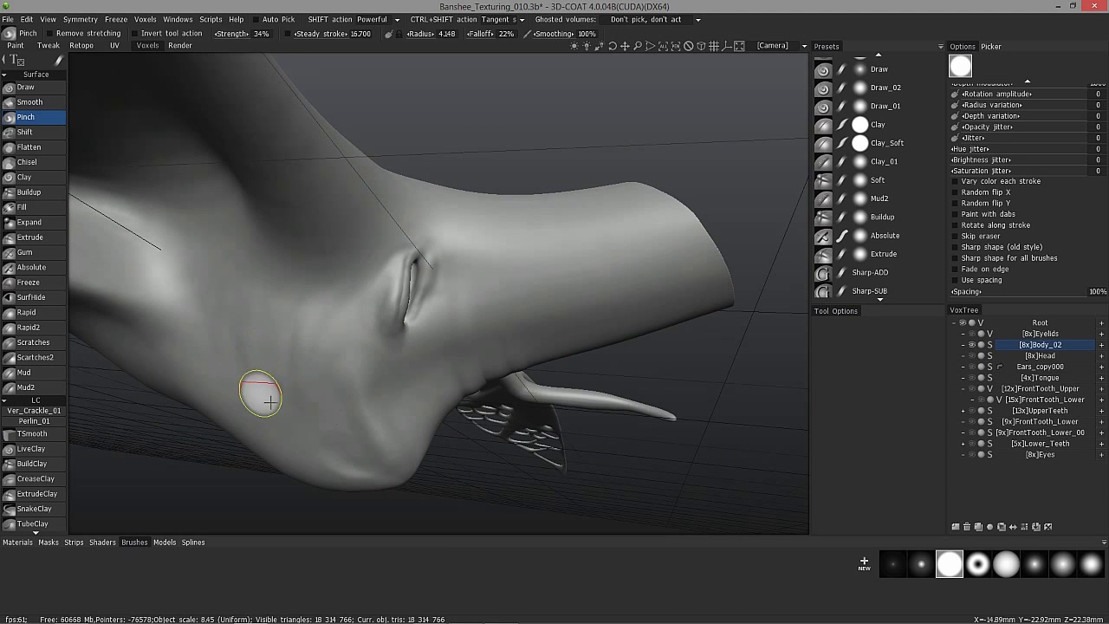
mouse_move(194, 421)
left_mouse_down()
mouse_move(176, 422)
mouse_move(185, 427)
mouse_move(180, 357)
mouse_move(285, 395)
mouse_move(272, 414)
left_mouse_up()
scroll(180, 357, "down", 3)
scroll(299, 285, "up", 3)
left_click_drag(330, 281, 67, 198, "alt")
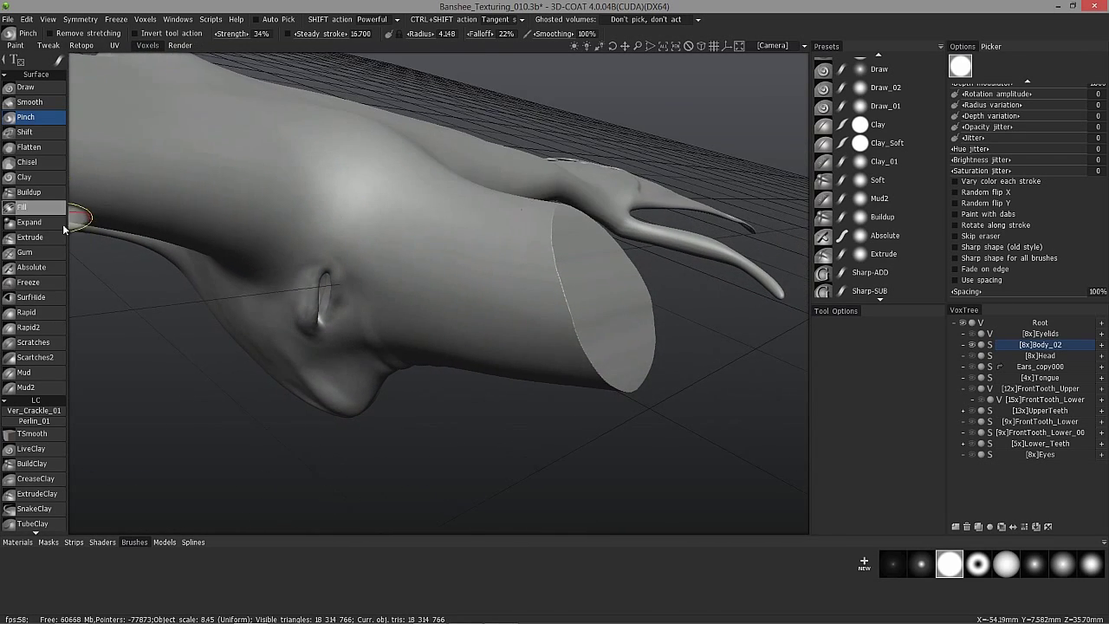
Step: Build up soft volume along the side of the neck stump with the Buildup brush
left_click(40, 199)
left_click_drag(354, 292, 387, 273, "alt")
left_click_drag(476, 286, 541, 293, "alt")
middle_click_drag(476, 286, 554, 280)
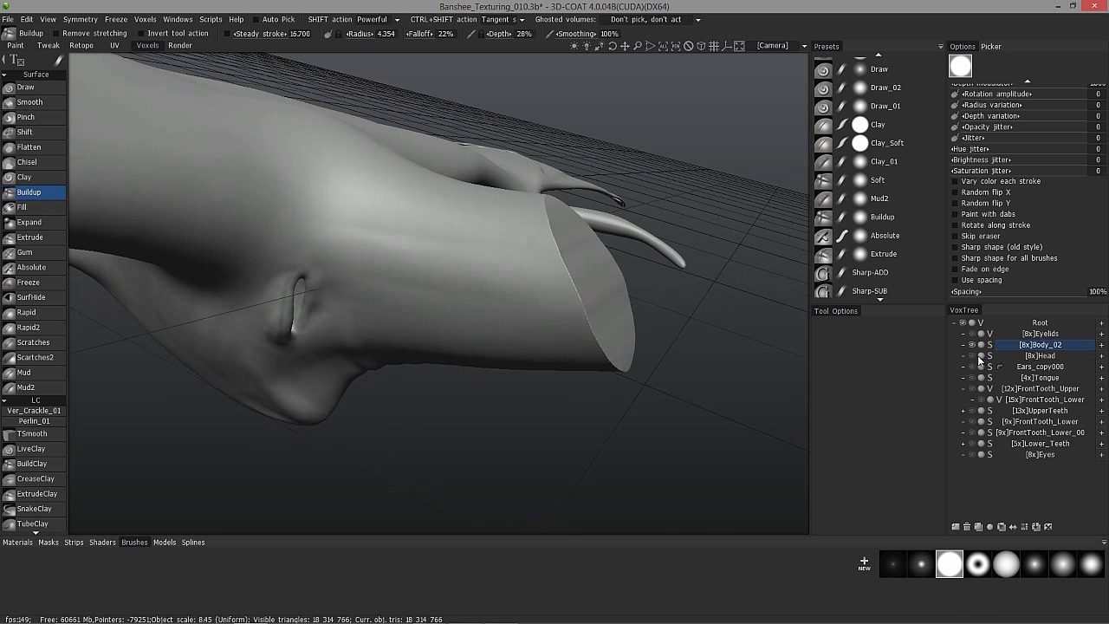
Step: Show the Head layer and check how the neck surface runs across the seam between body and head
left_click(972, 356)
middle_click_drag(503, 269, 354, 302, "alt")
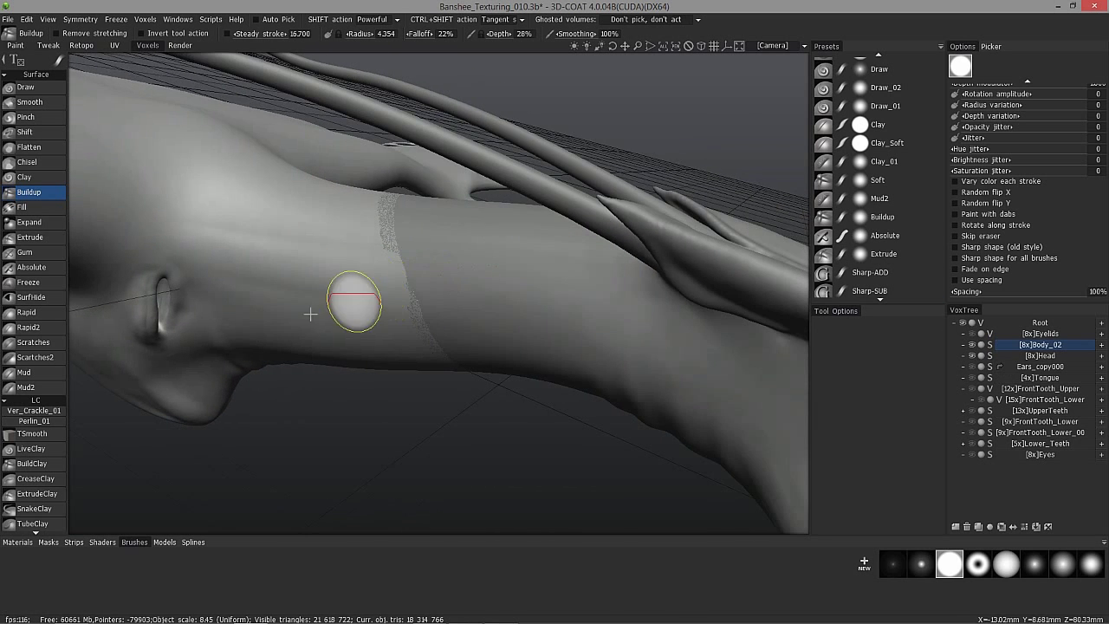
left_click_drag(327, 292, 396, 242, "alt")
mouse_move(377, 320)
left_mouse_down("alt")
mouse_move(366, 337)
mouse_move(379, 336)
mouse_move(290, 295)
left_mouse_up("alt")
right_click_drag(289, 295, 283, 291, "alt")
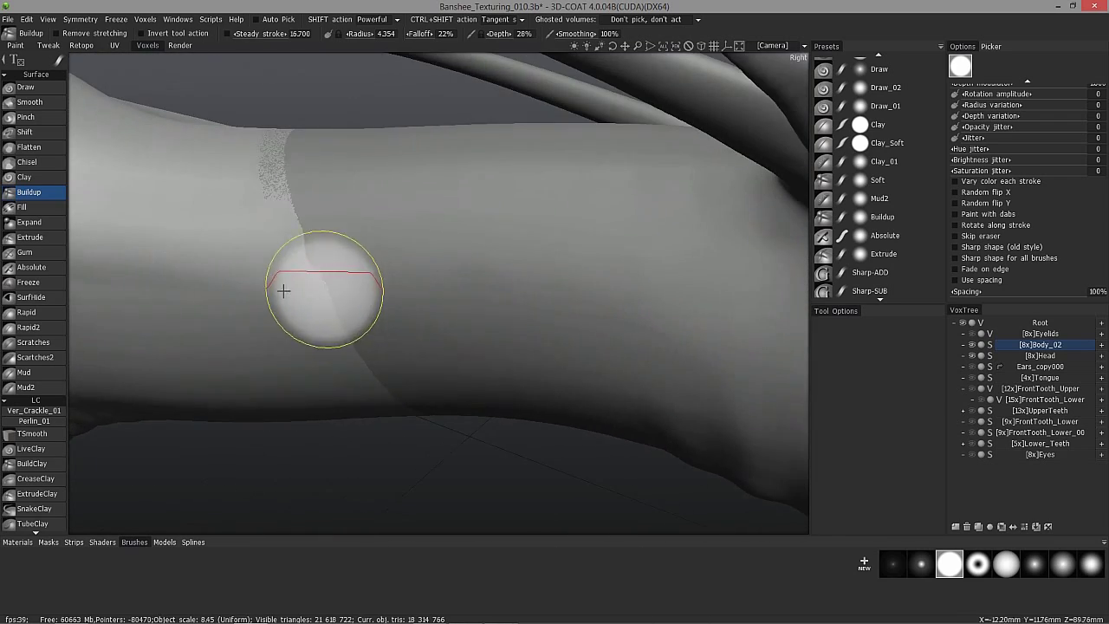
left_click_drag(270, 291, 206, 241, "alt")
right_click_drag(206, 241, 208, 285, "alt")
left_click_drag(208, 285, 182, 261, "alt")
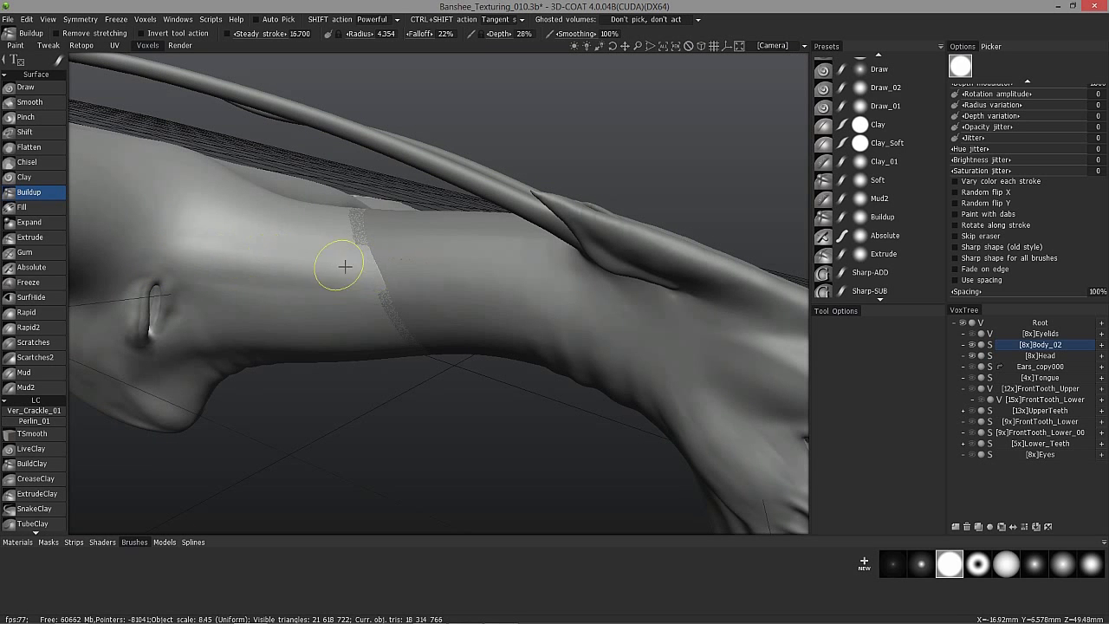
Step: Build up long muscle forms on the side of the neck between the slit and the head seam
mouse_move(255, 193)
left_mouse_down("alt")
mouse_move(173, 252)
mouse_move(340, 247)
mouse_move(340, 258)
left_mouse_up("alt")
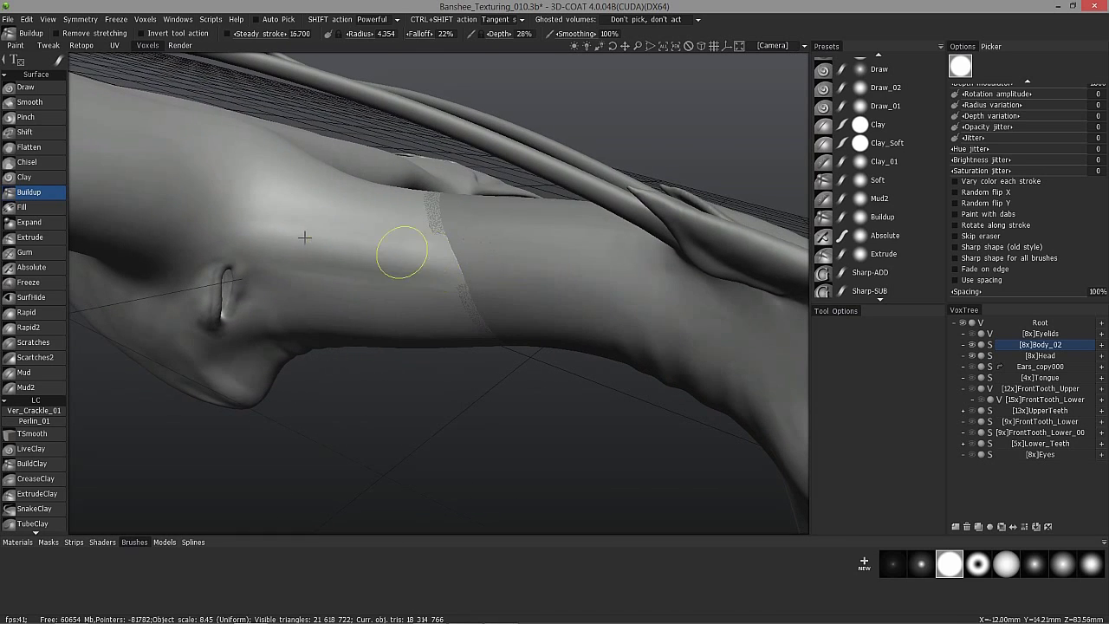
mouse_move(383, 240)
left_mouse_down("alt")
mouse_move(314, 242)
mouse_move(406, 245)
mouse_move(428, 258)
mouse_move(419, 234)
mouse_move(349, 285)
mouse_move(334, 272)
mouse_move(367, 227)
left_mouse_up("alt")
scroll(417, 259, "down", 3)
scroll(336, 251, "up", 1)
scroll(367, 228, "up", 2)
scroll(338, 198, "down", 1)
mouse_move(315, 208)
middle_mouse_down()
mouse_move(289, 199)
mouse_move(302, 211)
mouse_move(321, 202)
middle_mouse_up()
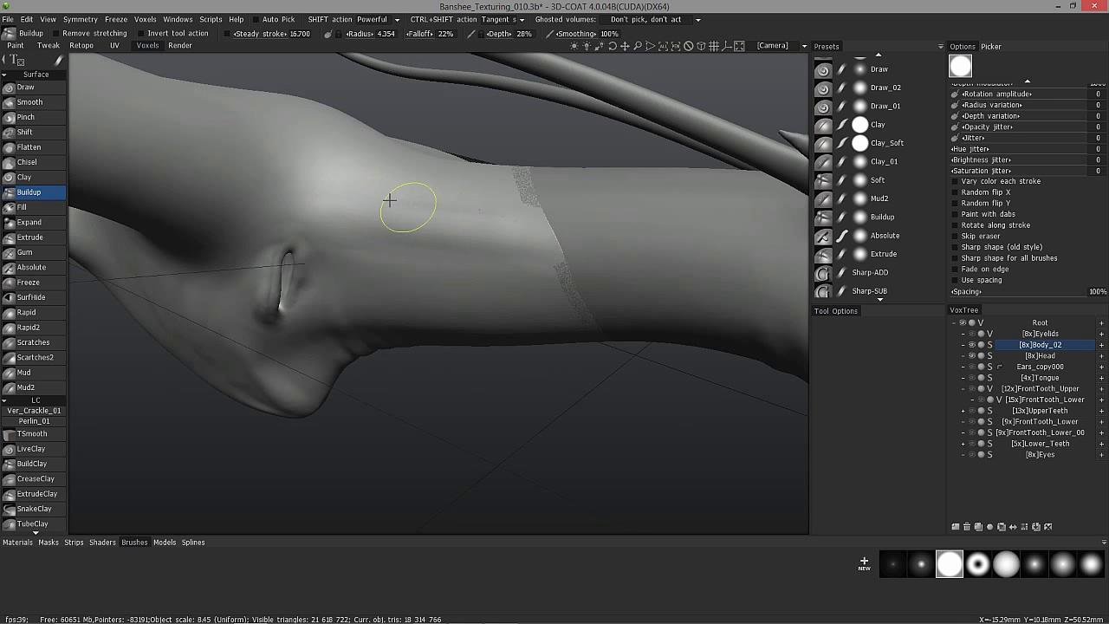
mouse_move(384, 208)
left_mouse_down("alt")
mouse_move(443, 222)
mouse_move(332, 200)
mouse_move(414, 218)
mouse_move(371, 215)
mouse_move(285, 295)
mouse_move(242, 310)
mouse_move(256, 387)
mouse_move(421, 214)
mouse_move(502, 248)
mouse_move(486, 254)
mouse_move(445, 235)
mouse_move(477, 274)
mouse_move(521, 222)
left_mouse_up("alt")
mouse_move(494, 253)
middle_mouse_down()
mouse_move(433, 257)
mouse_move(586, 285)
mouse_move(705, 259)
mouse_move(780, 343)
middle_mouse_up()
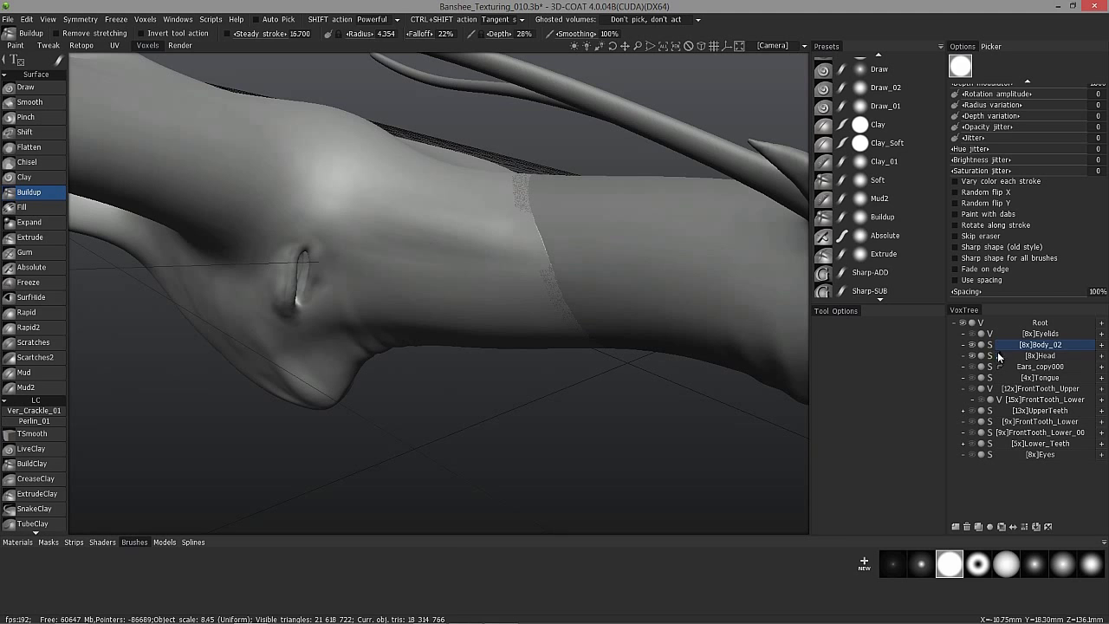
Step: Reduce the Buildup brush radius to 2.788 and refine the muscle forms along the neck toward its underside
mouse_move(410, 197)
middle_mouse_down()
mouse_move(446, 261)
mouse_move(478, 230)
mouse_move(324, 213)
mouse_move(352, 183)
middle_mouse_up()
middle_click_drag(439, 240, 462, 250)
middle_click_drag(546, 248, 621, 252)
mouse_move(542, 277)
middle_mouse_down()
mouse_move(471, 280)
mouse_move(447, 297)
mouse_move(549, 271)
middle_mouse_up()
key("bracketleft")
key("bracketleft")
mouse_move(423, 250)
middle_mouse_down()
mouse_move(96, 161)
mouse_move(168, 213)
mouse_move(346, 181)
mouse_move(337, 217)
mouse_move(280, 208)
mouse_move(262, 251)
mouse_move(497, 233)
mouse_move(233, 257)
mouse_move(148, 248)
mouse_move(268, 250)
middle_mouse_up()
mouse_move(206, 269)
middle_mouse_down()
mouse_move(129, 279)
mouse_move(232, 282)
mouse_move(287, 299)
mouse_move(265, 315)
mouse_move(188, 317)
mouse_move(165, 331)
middle_mouse_up()
middle_click_drag(26, 358, 52, 422)
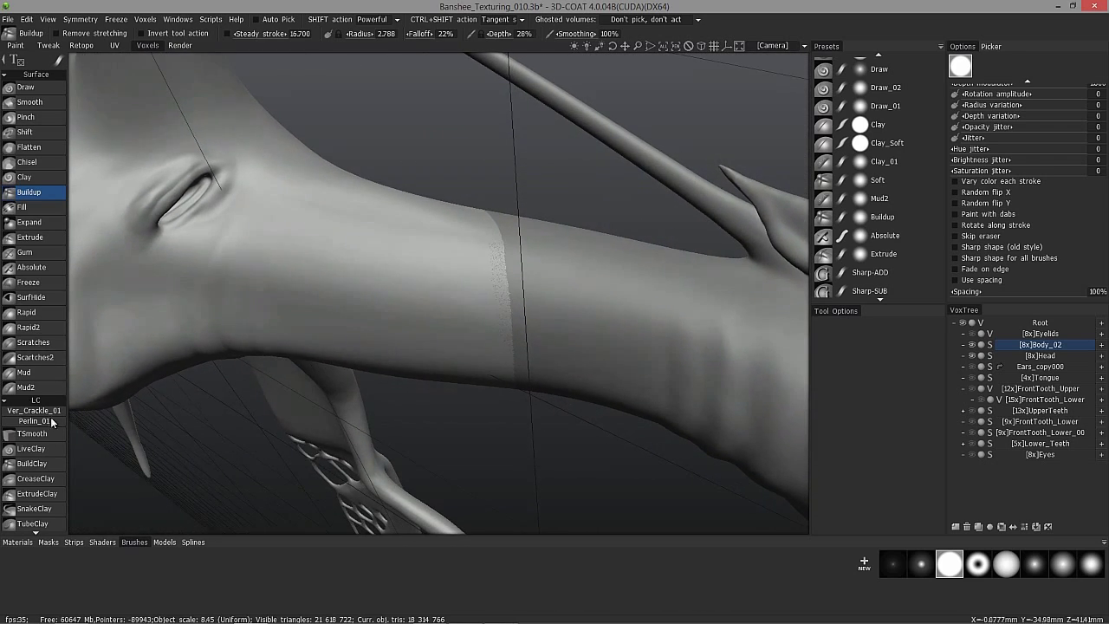
Step: Load a CreaseClay brush preset and adjust it to radius 6.370 and 49% depth
left_click(53, 479)
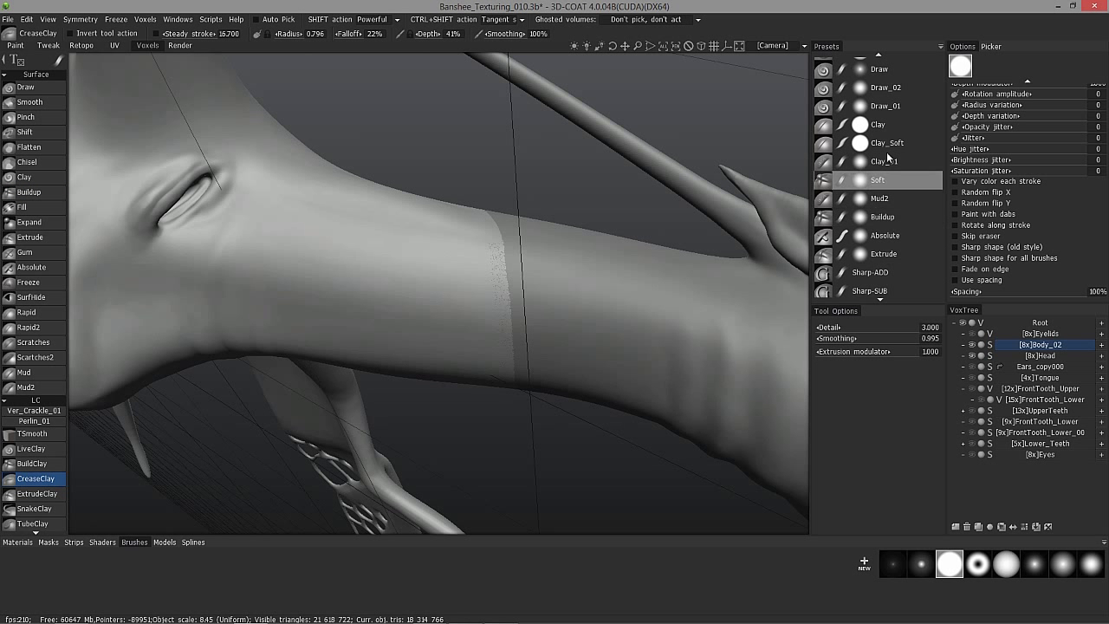
scroll(880, 213, "down", 1)
scroll(880, 213, "down", 8)
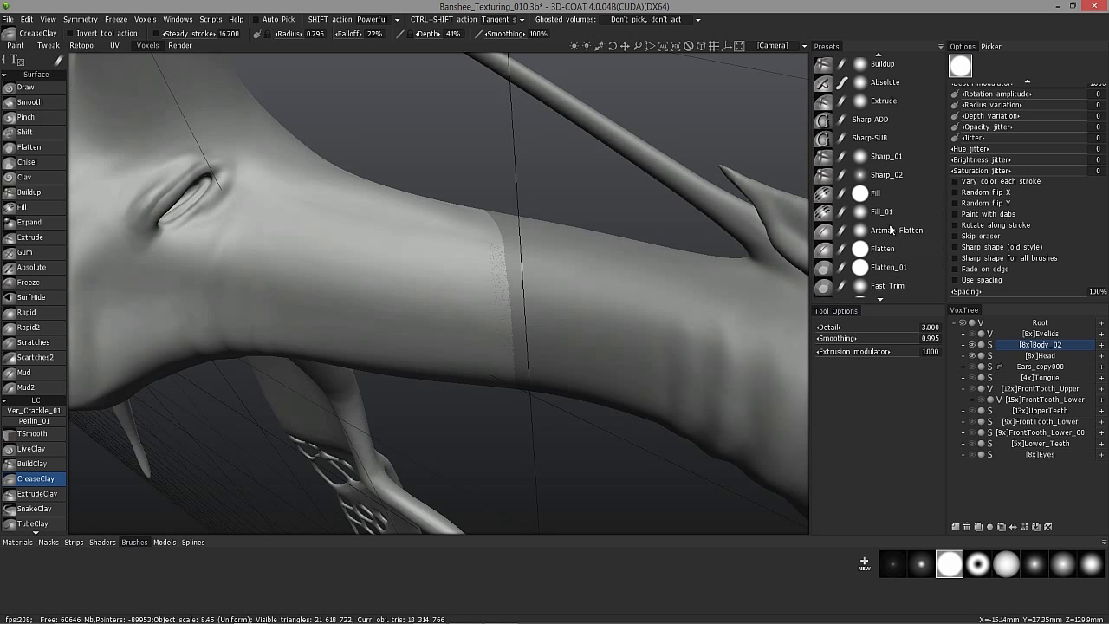
scroll(895, 192, "down", 6)
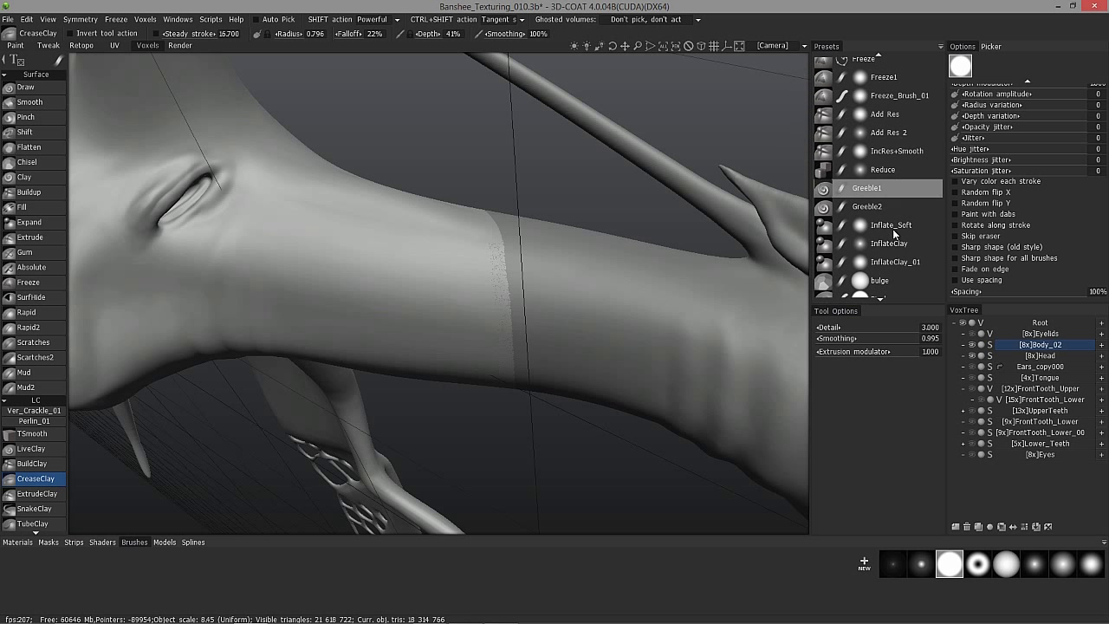
scroll(906, 195, "down", 7)
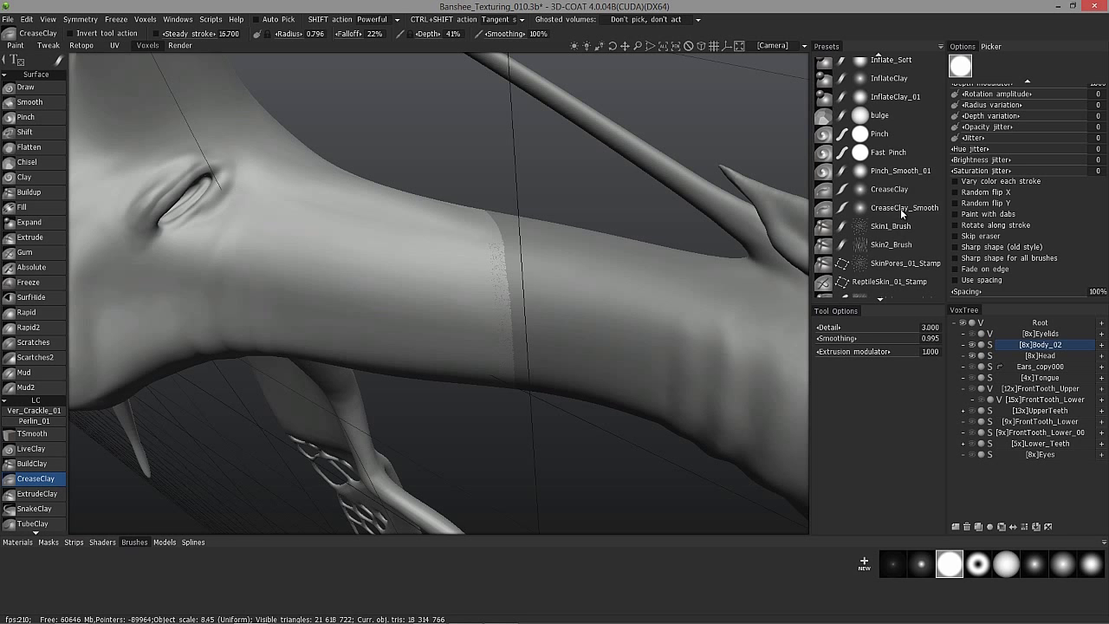
right_click_drag(272, 290, 298, 291)
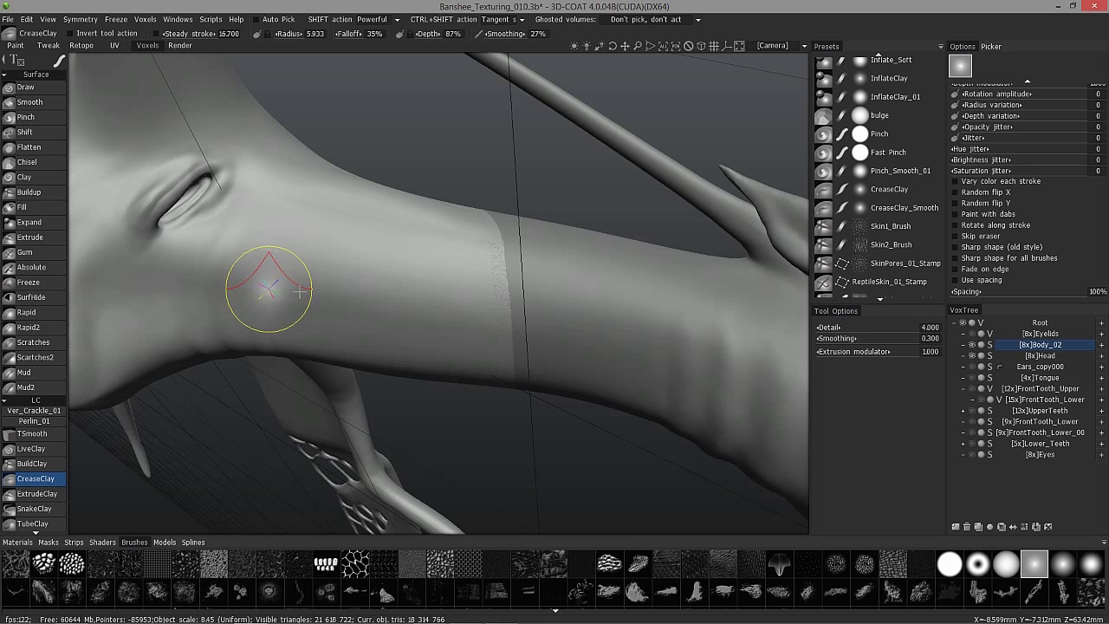
mouse_move(317, 289)
left_mouse_down("alt")
mouse_move(448, 331)
mouse_move(473, 324)
left_mouse_up("alt")
right_click_drag(478, 316, 488, 330)
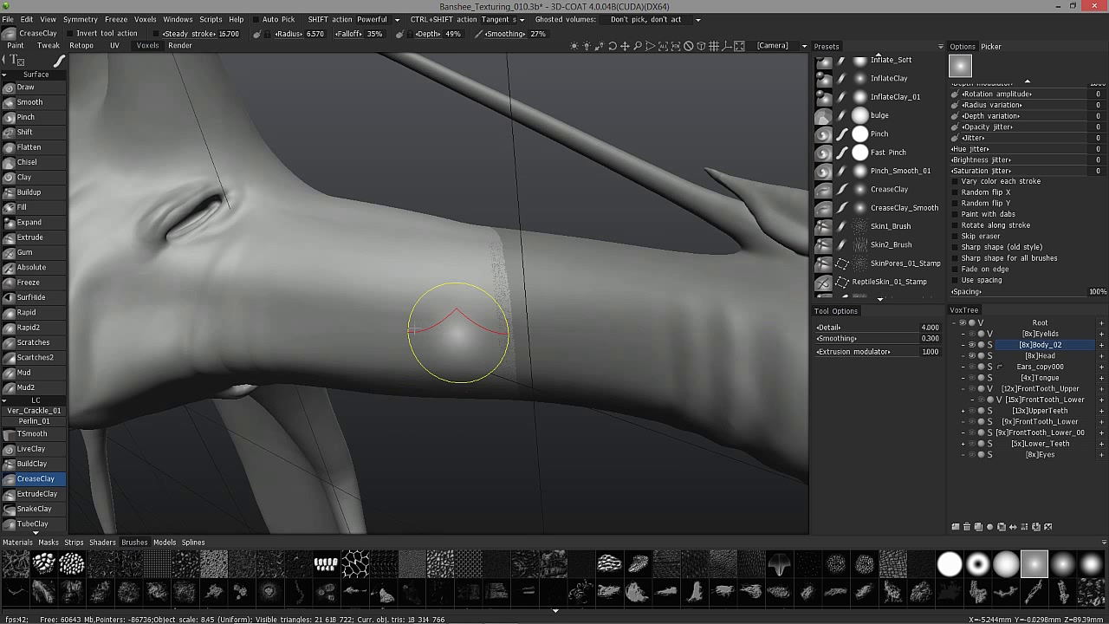
Step: Try a CreaseClay stroke along the lower side of the neck, undo it, and reduce the brush radius to 4.617
mouse_move(355, 322)
left_mouse_down("shift")
mouse_move(517, 351)
mouse_move(306, 334)
mouse_move(446, 332)
left_mouse_up("shift")
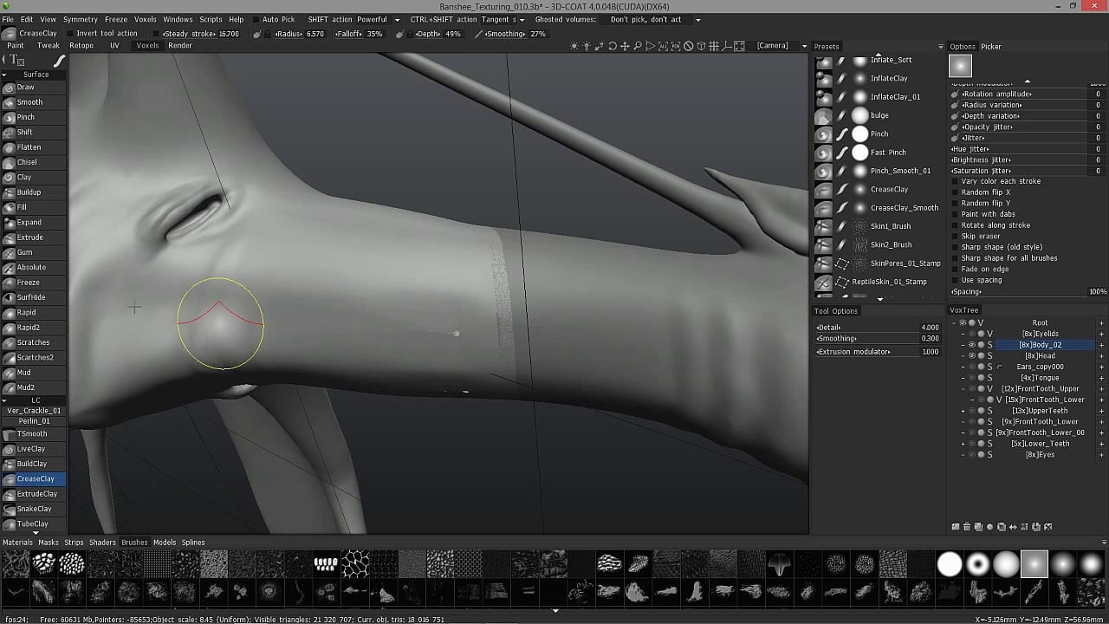
key("ctrl+z")
mouse_move(431, 299)
left_mouse_down("alt")
mouse_move(445, 307)
mouse_move(420, 335)
left_mouse_up("alt")
right_click_drag(422, 336, 397, 338)
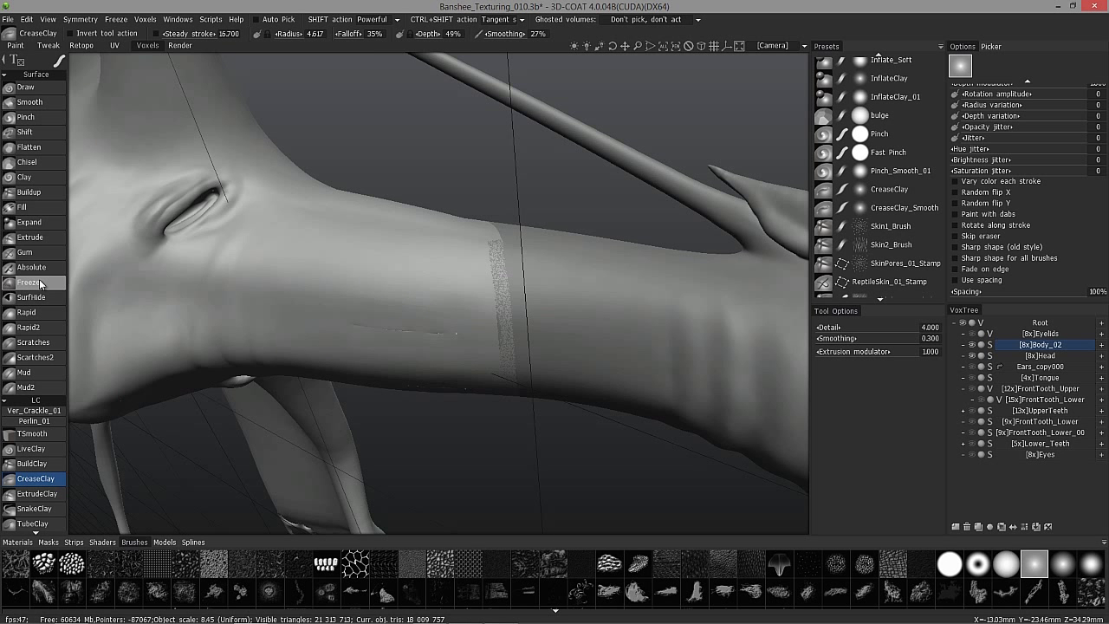
Step: Undo the last stroke and set the CreaseClay smoothing to 1.000 and detail to 2.300
key("ctrl+z")
left_click_drag(512, 313, 554, 327, "alt")
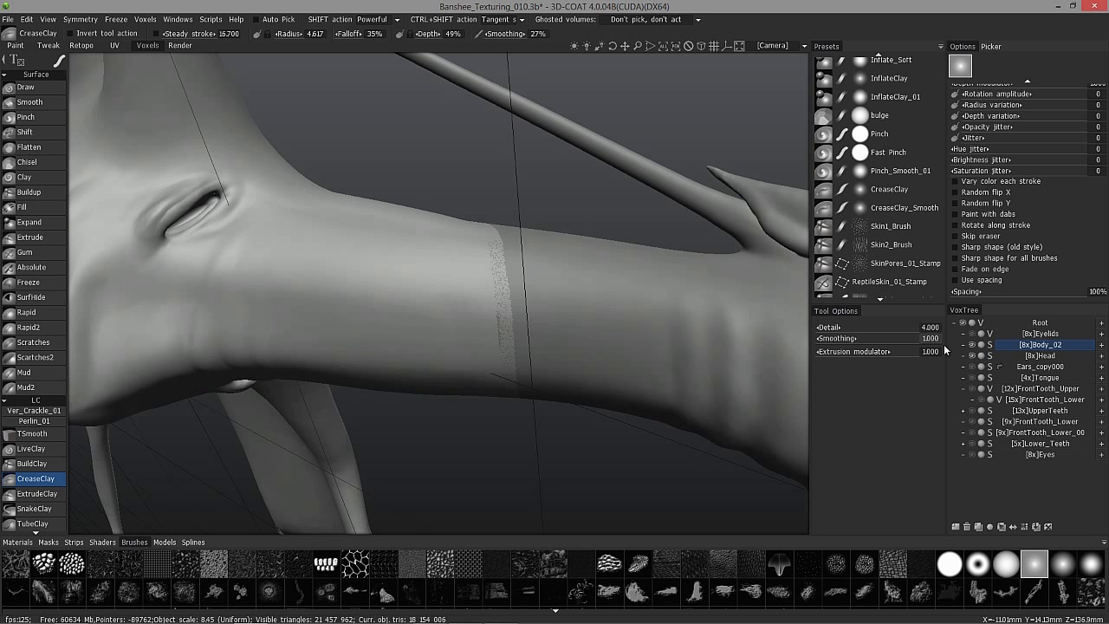
left_click(931, 339)
left_click(953, 340)
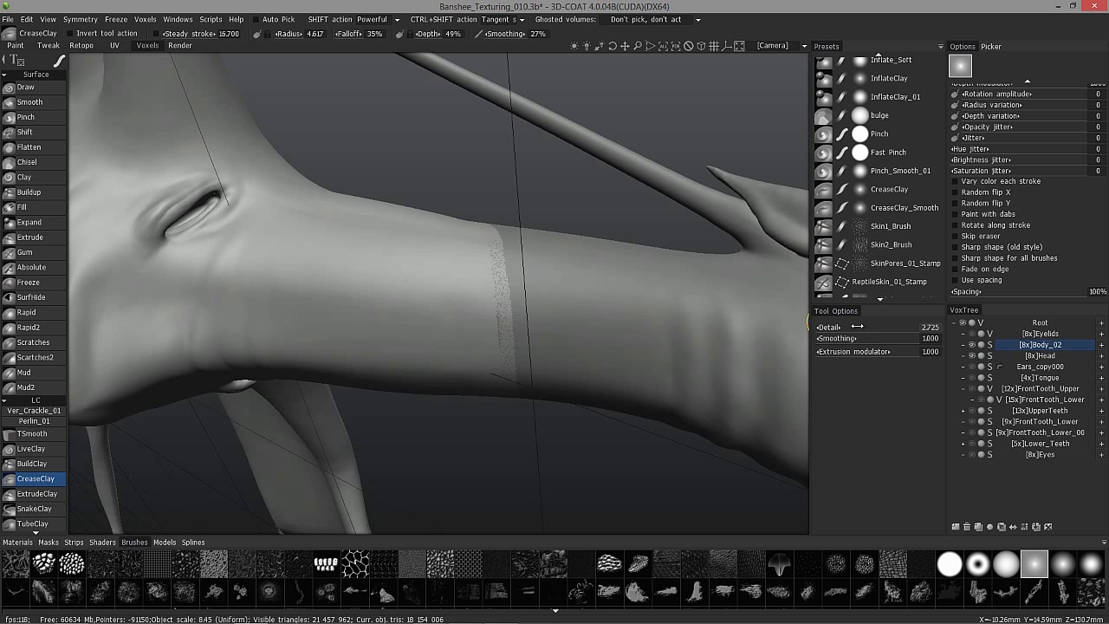
left_click_drag(847, 326, 844, 326)
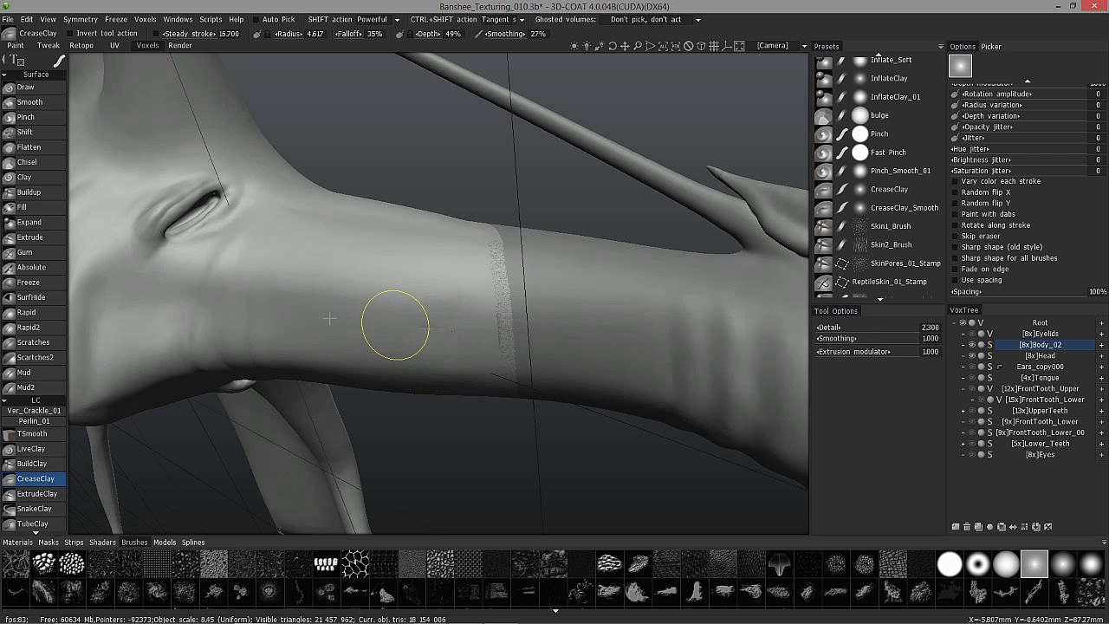
Step: Try CreaseClay strokes along the side of the neck with the new settings and undo them
left_click_drag(286, 330, 388, 396, "alt")
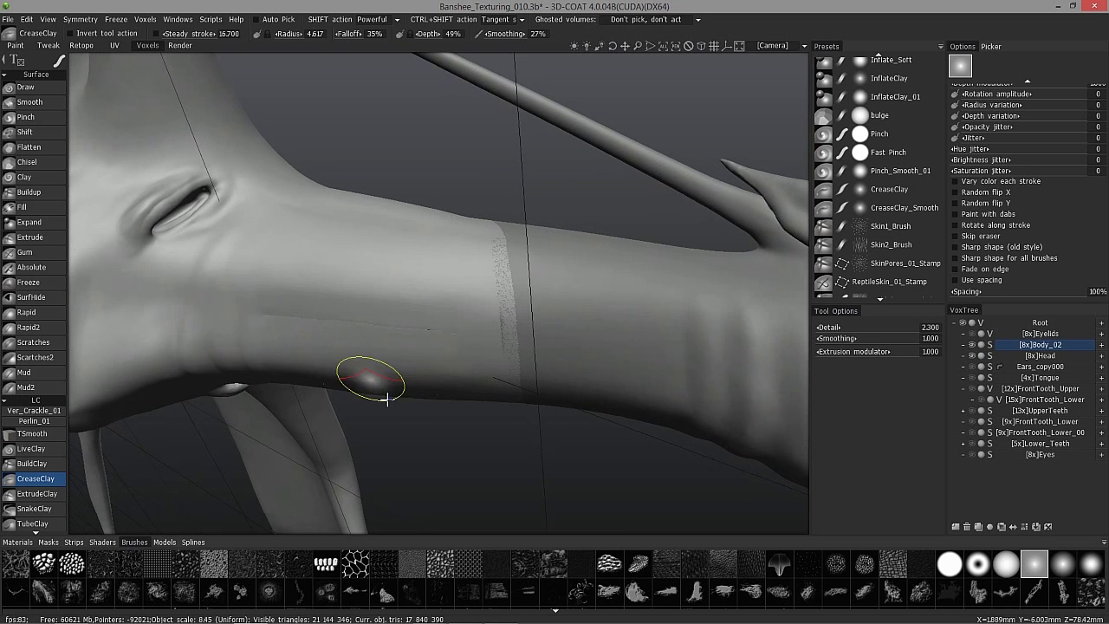
right_click_drag(388, 395, 270, 421, "alt")
mouse_move(270, 421)
left_mouse_down("alt")
mouse_move(278, 465)
mouse_move(223, 410)
mouse_move(224, 444)
left_mouse_up("alt")
key("ctrl+z")
key("ctrl+z")
Step: Set the CreaseClay brush to radius 3.127 and 15% depth with the broad soft alpha, and undo the test stroke
left_click_drag(329, 296, 1, 185, "alt")
right_click_drag(427, 299, 401, 299)
right_click_drag(440, 296, 447, 301)
left_click(1089, 567)
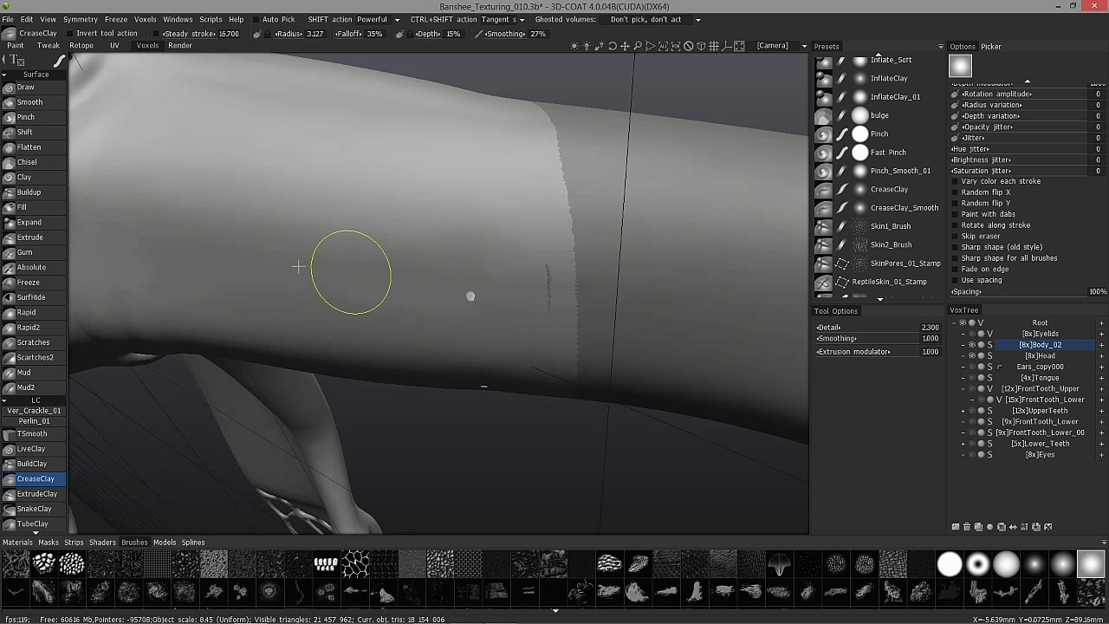
key("ctrl+z")
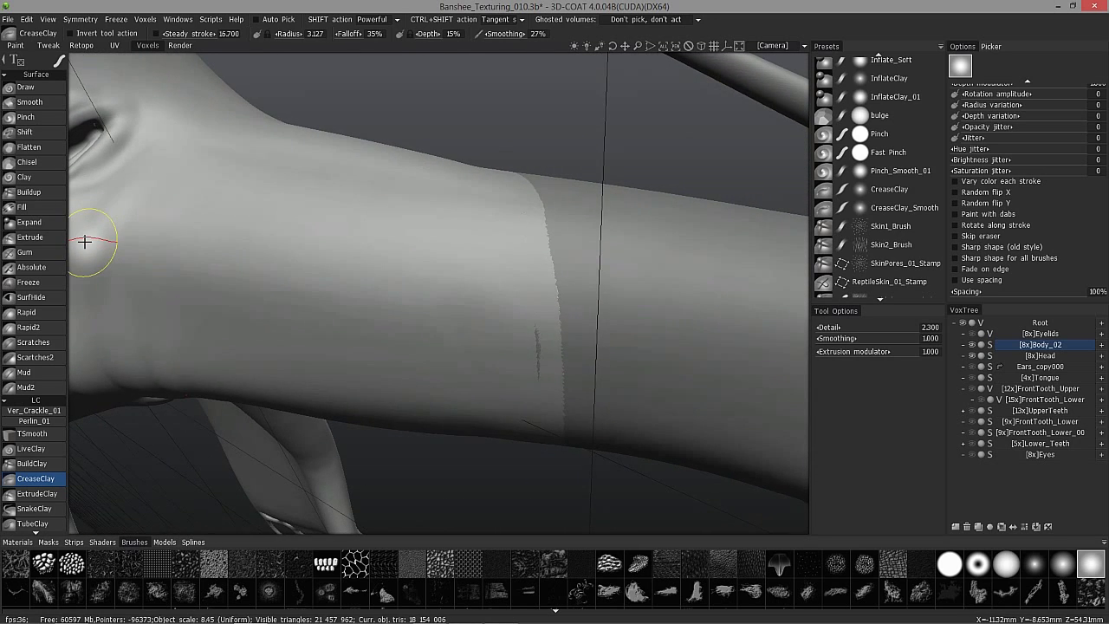
Step: Try soft CreaseClay strokes running lengthwise along the neck between the slit and the head seam
right_click_drag(85, 242, 390, 307, "alt")
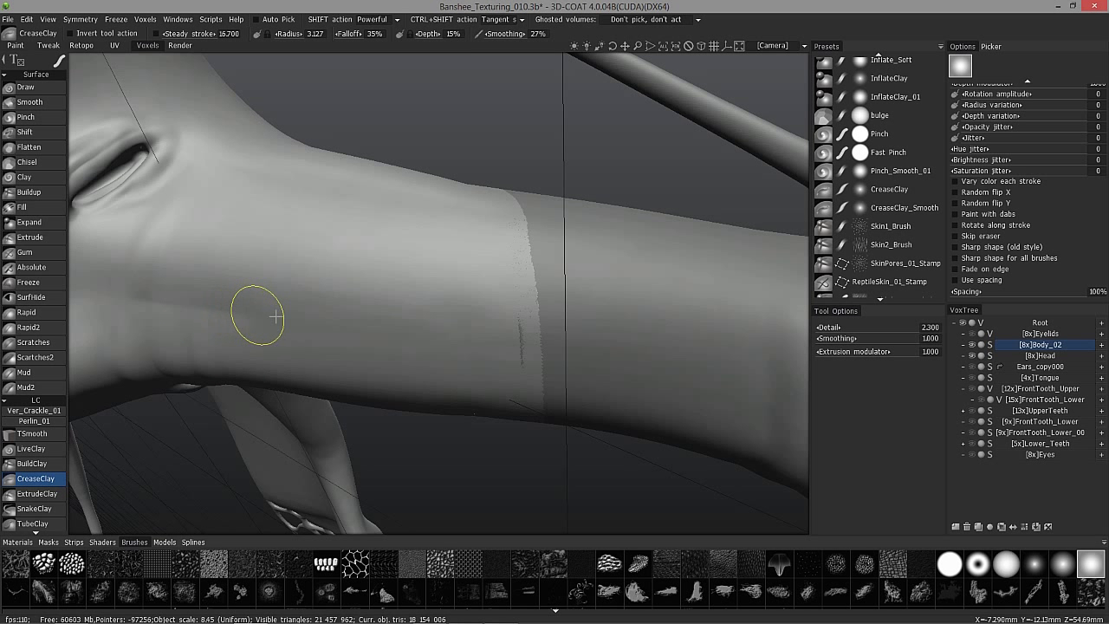
mouse_move(407, 311)
left_mouse_down("alt")
mouse_move(252, 233)
mouse_move(237, 317)
mouse_move(208, 246)
mouse_move(185, 287)
mouse_move(193, 307)
left_mouse_up("alt")
left_click_drag(151, 257, 209, 299, "alt")
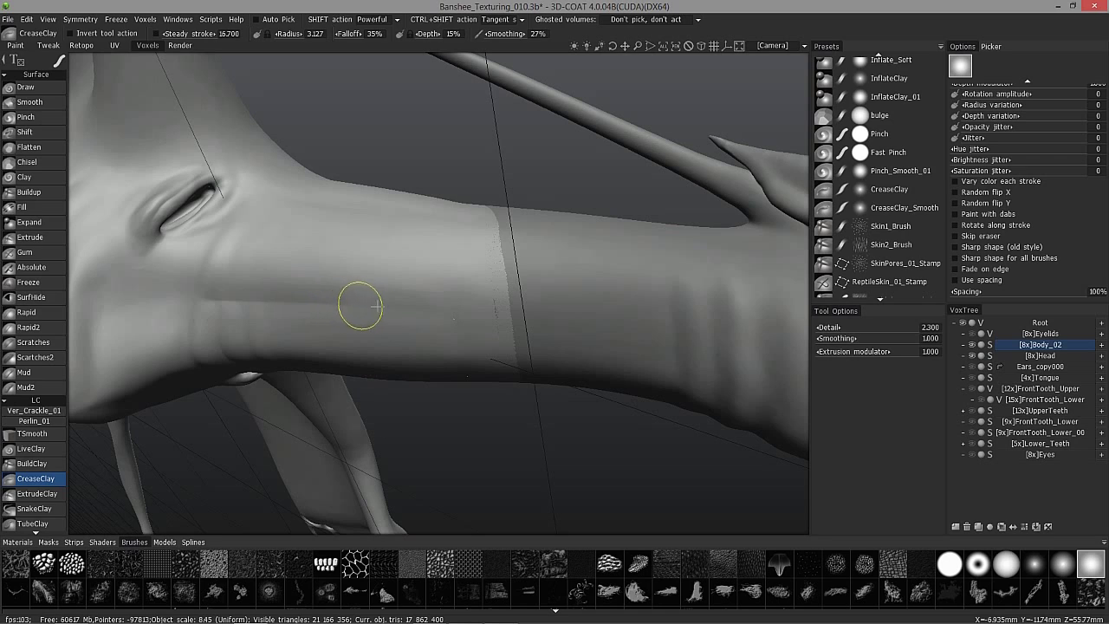
left_click_drag(504, 332, 688, 283, "alt")
mouse_move(612, 269)
left_mouse_down("alt")
mouse_move(260, 292)
mouse_move(1, 181)
left_mouse_up("alt")
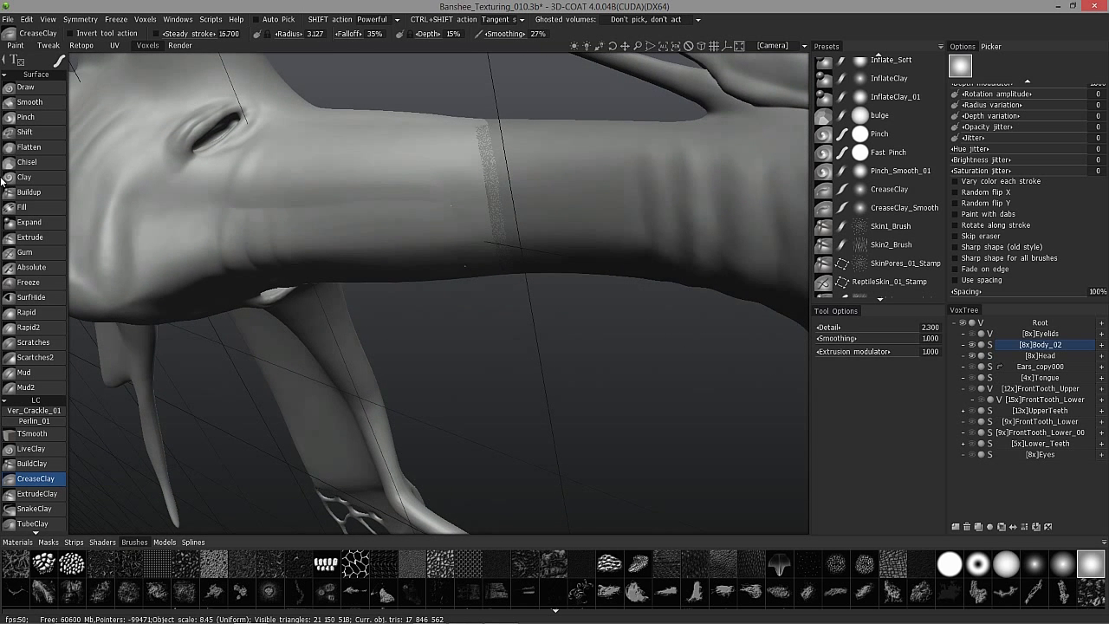
Step: Set the CreaseClay falloff to 75%, change the stroke mode, and set the radius to 4.501
left_click_drag(383, 91, 352, 34, "alt")
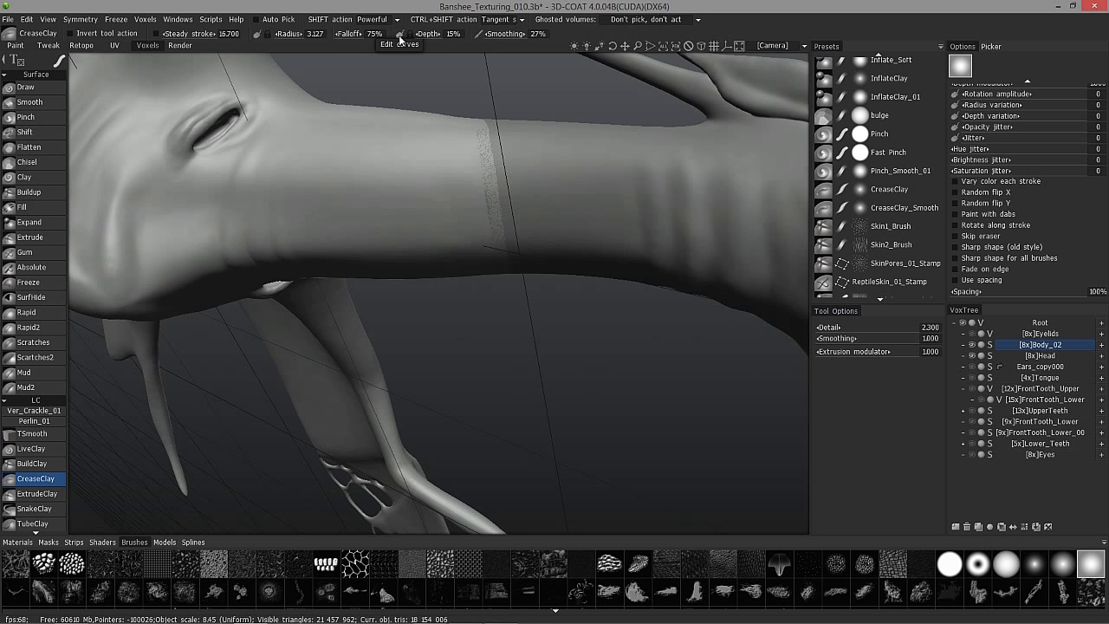
left_click_drag(213, 97, 205, 71, "alt")
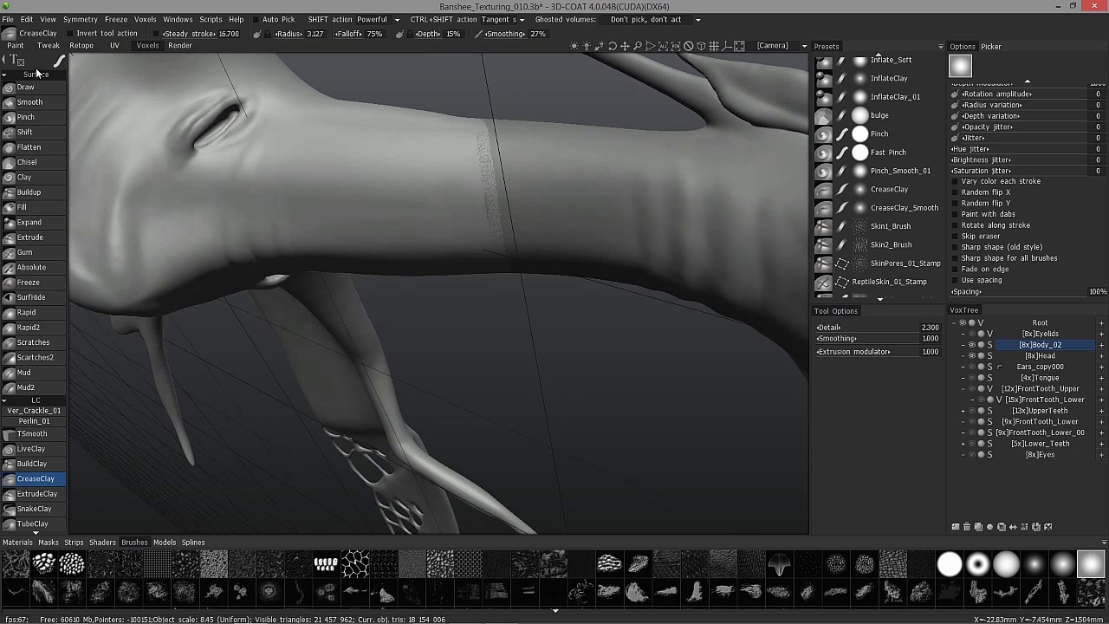
mouse_move(61, 66)
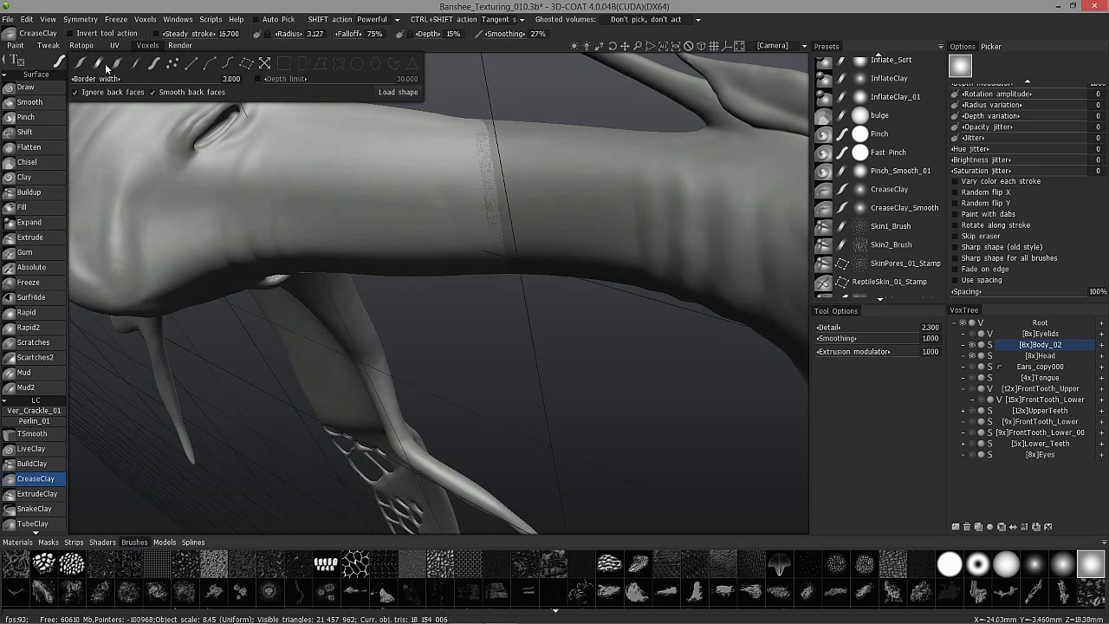
left_click(97, 65)
mouse_move(268, 118)
left_mouse_down("alt")
mouse_move(323, 222)
mouse_move(232, 201)
left_mouse_up("alt")
right_click_drag(233, 202, 246, 200)
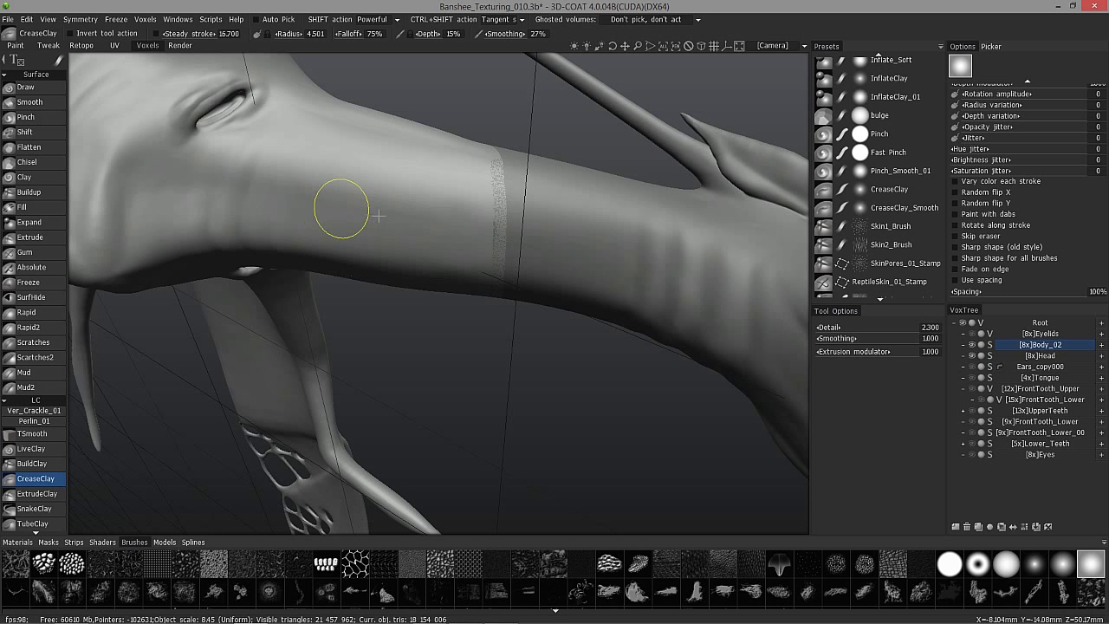
Step: Refine the soft lengthwise forms along the side of the neck near the slit
left_click_drag(196, 182, 214, 202, "alt")
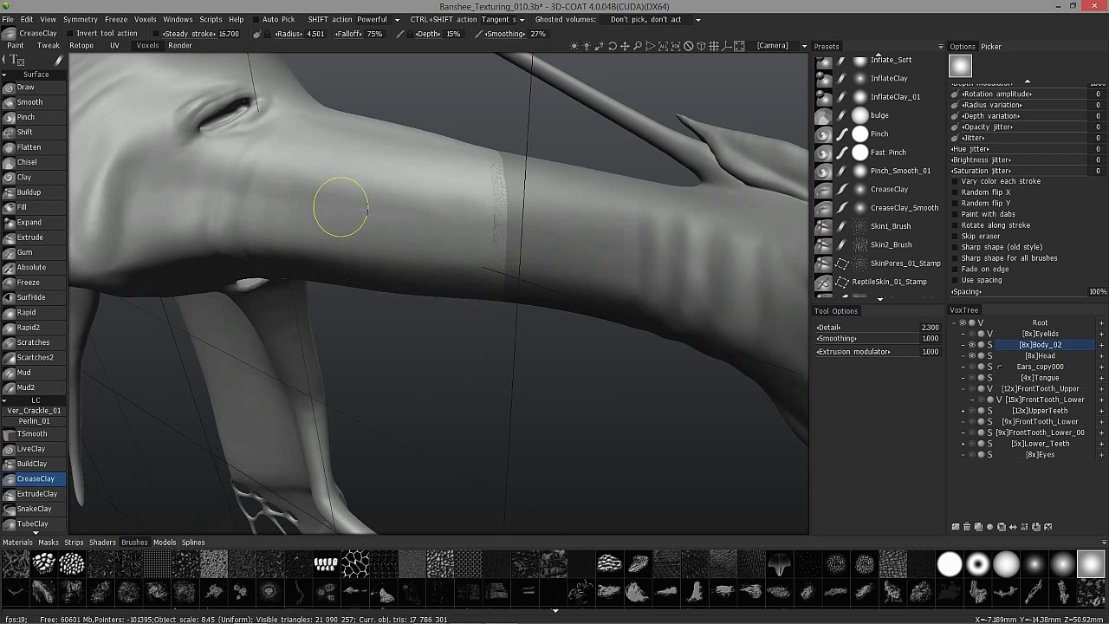
left_click_drag(318, 145, 183, 148, "alt")
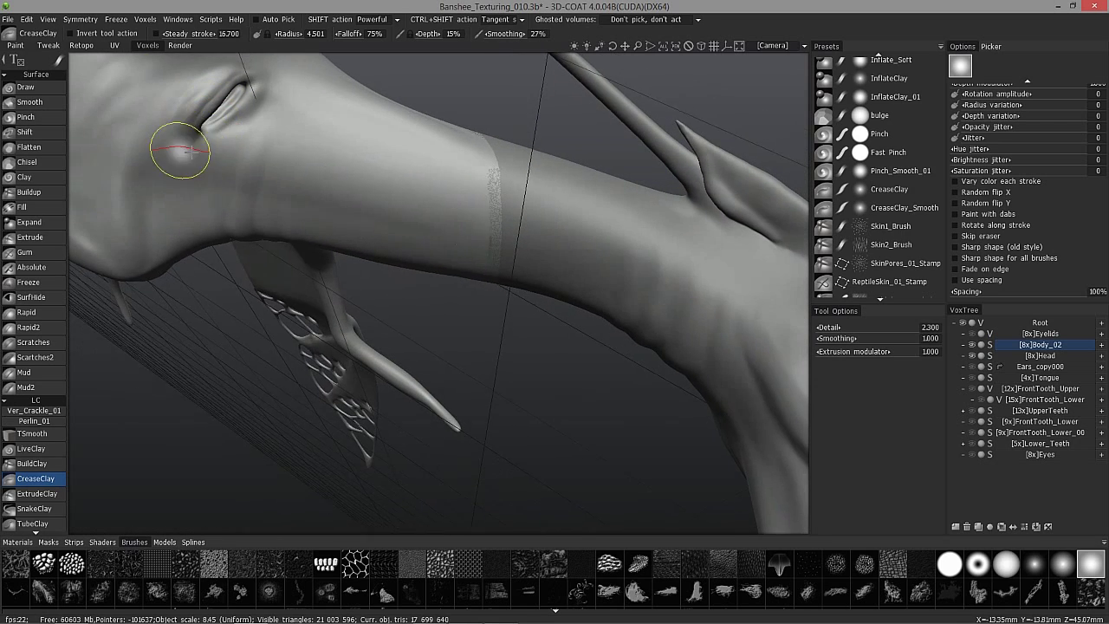
left_click_drag(174, 56, 39, 227, "alt")
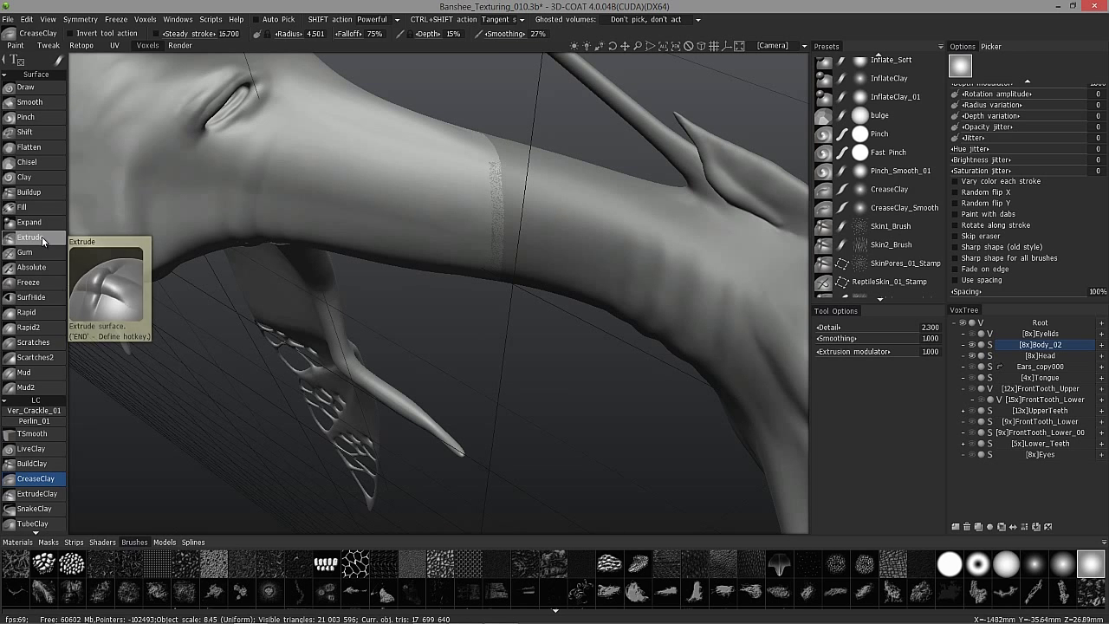
Step: Try an Extrude stroke along the neck at radius 5.988 and 20% depth with the small soft alpha, and undo it
left_click(39, 236)
right_click_drag(303, 212, 267, 207)
mouse_move(268, 207)
left_mouse_down("alt")
mouse_move(376, 228)
mouse_move(485, 282)
left_mouse_up("alt")
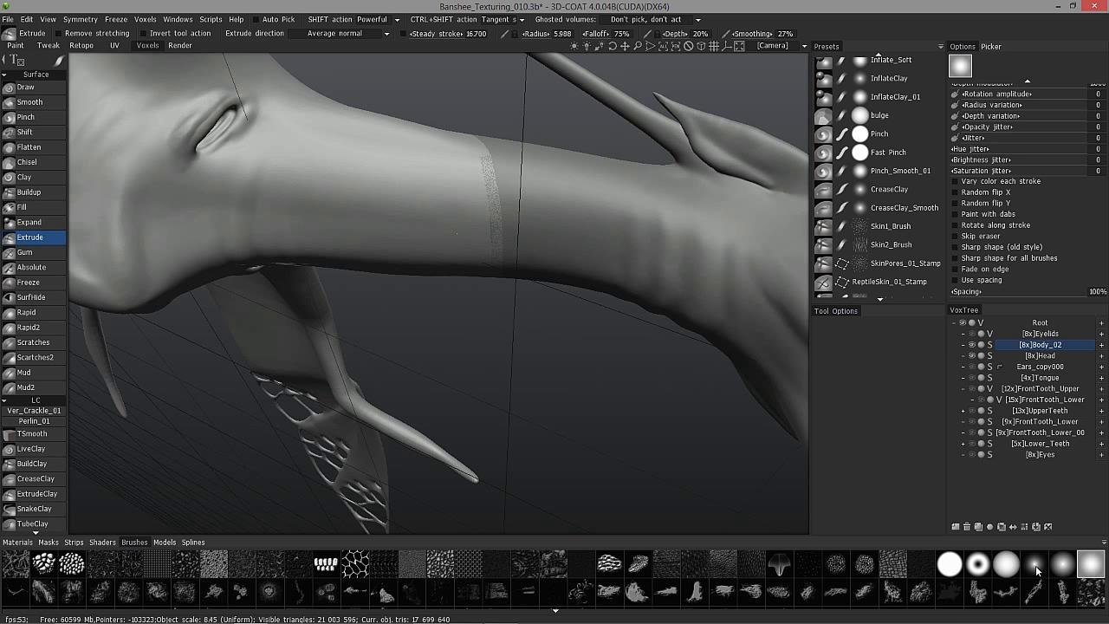
left_click(1035, 569)
left_click_drag(286, 212, 208, 217, "alt")
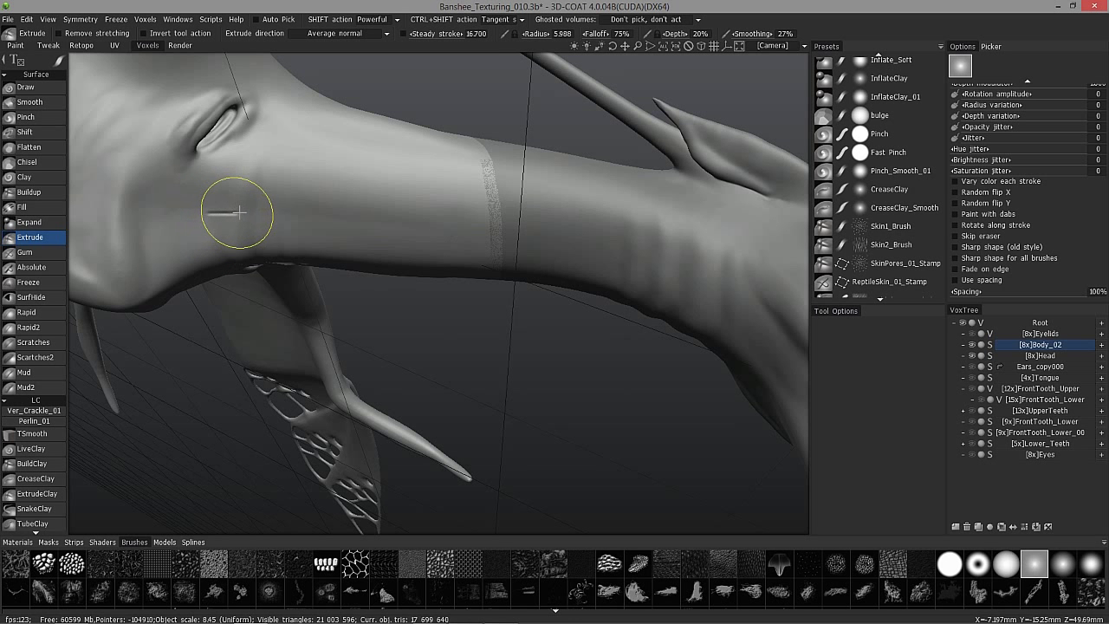
left_click_drag(291, 215, 453, 230)
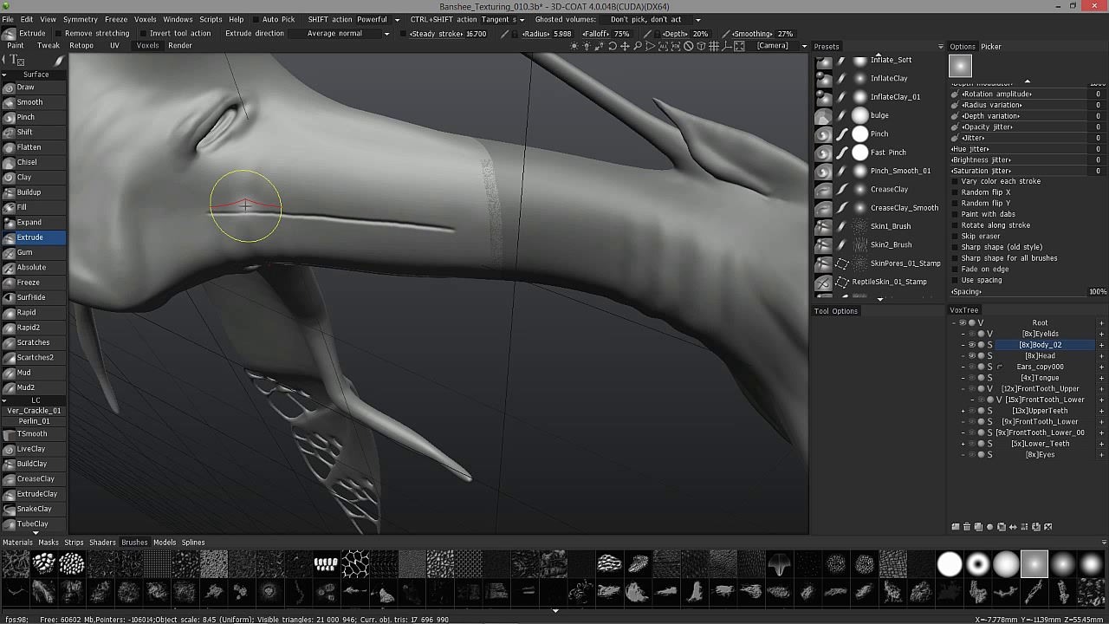
key("ctrl+z")
Step: Reduce the Extrude radius to 4.235 and sculpt a soft lengthwise form on the lower side of the neck, undoing the last stroke
left_click_drag(245, 206, 257, 236, "alt")
mouse_move(65, 69)
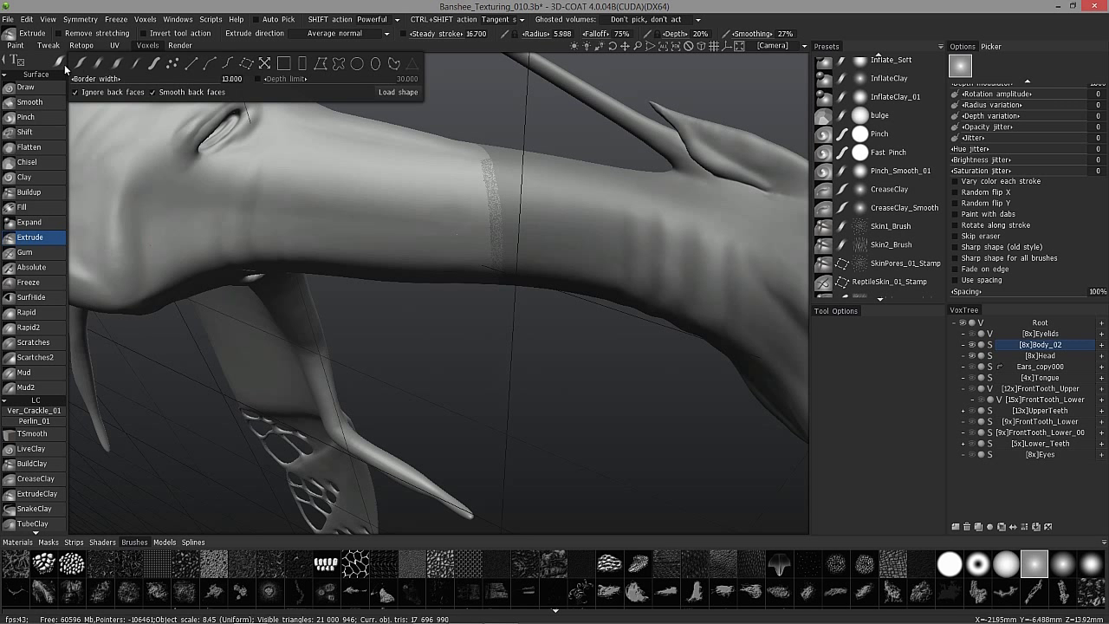
key("[")
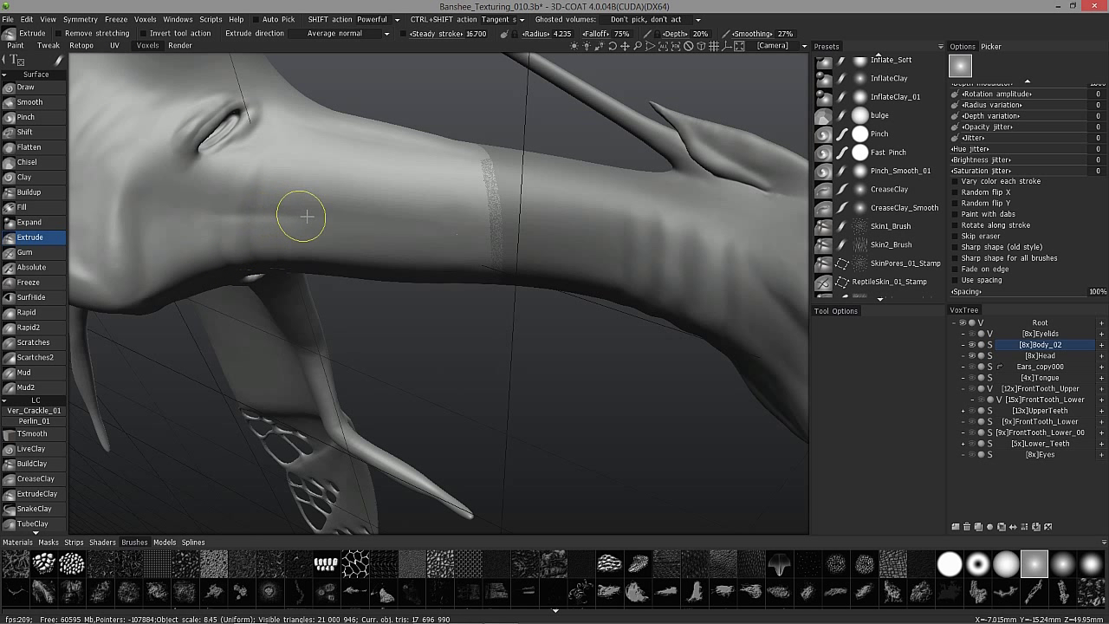
left_click_drag(433, 228, 321, 226)
mouse_move(164, 186)
left_mouse_down("alt")
mouse_move(433, 255)
mouse_move(427, 247)
mouse_move(467, 289)
mouse_move(388, 285)
left_mouse_up("alt")
key("ctrl+z")
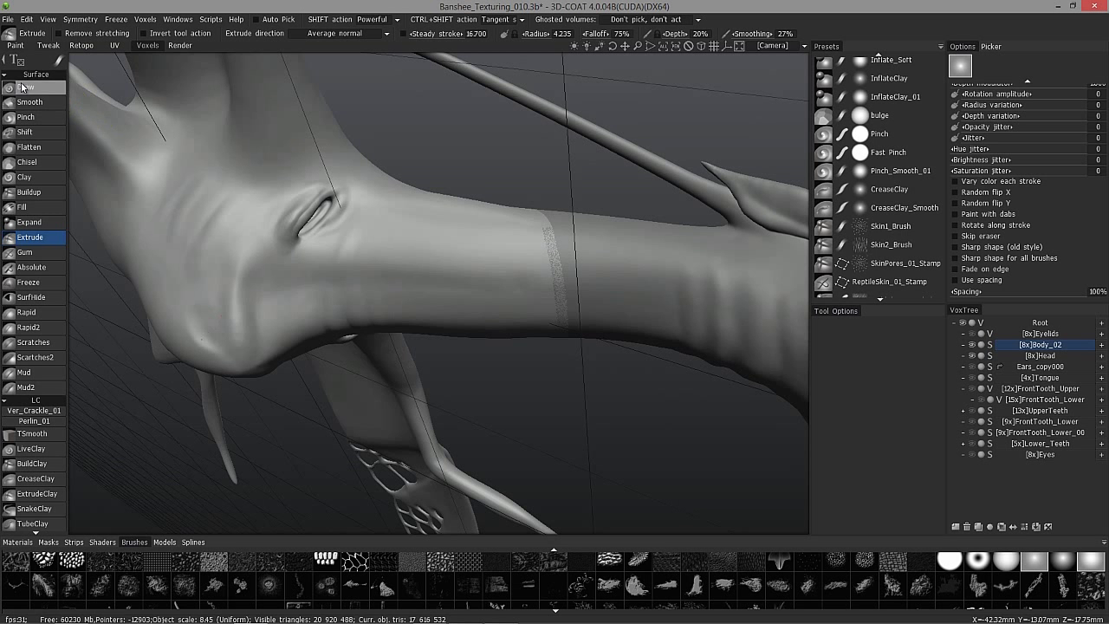
Step: Build up skin folds across the throat with the Draw brush at radius 3.486 and 23% depth
left_click(24, 88)
right_click_drag(339, 282, 347, 283)
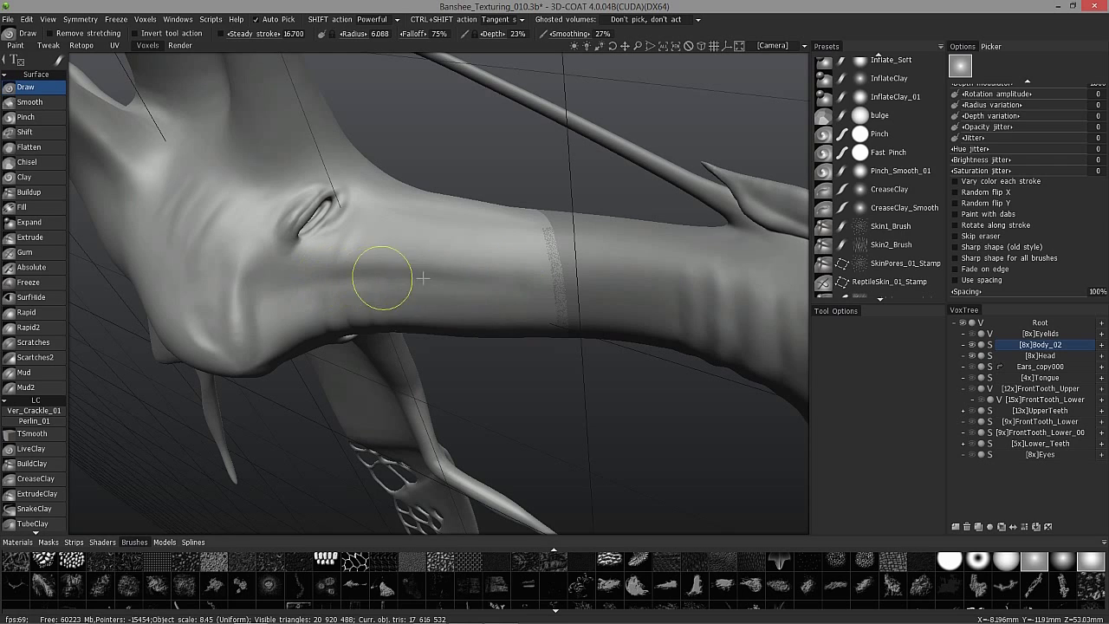
mouse_move(372, 305)
left_mouse_down("alt")
mouse_move(265, 302)
mouse_move(290, 283)
mouse_move(358, 361)
left_mouse_up("alt")
right_click_drag(359, 361, 368, 345, "alt")
mouse_move(368, 346)
left_mouse_down("alt")
mouse_move(315, 210)
mouse_move(268, 324)
mouse_move(302, 337)
mouse_move(435, 193)
mouse_move(302, 251)
mouse_move(345, 302)
mouse_move(400, 234)
mouse_move(318, 284)
mouse_move(368, 299)
left_mouse_up("alt")
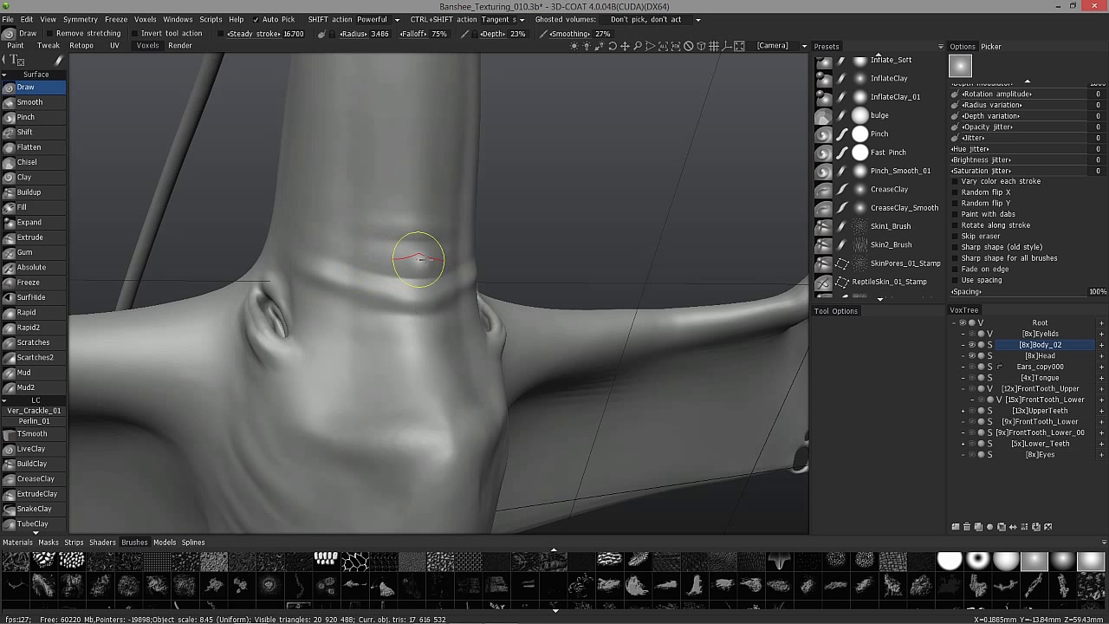
mouse_move(367, 258)
left_mouse_down()
mouse_move(313, 244)
mouse_move(356, 244)
mouse_move(421, 271)
left_mouse_up()
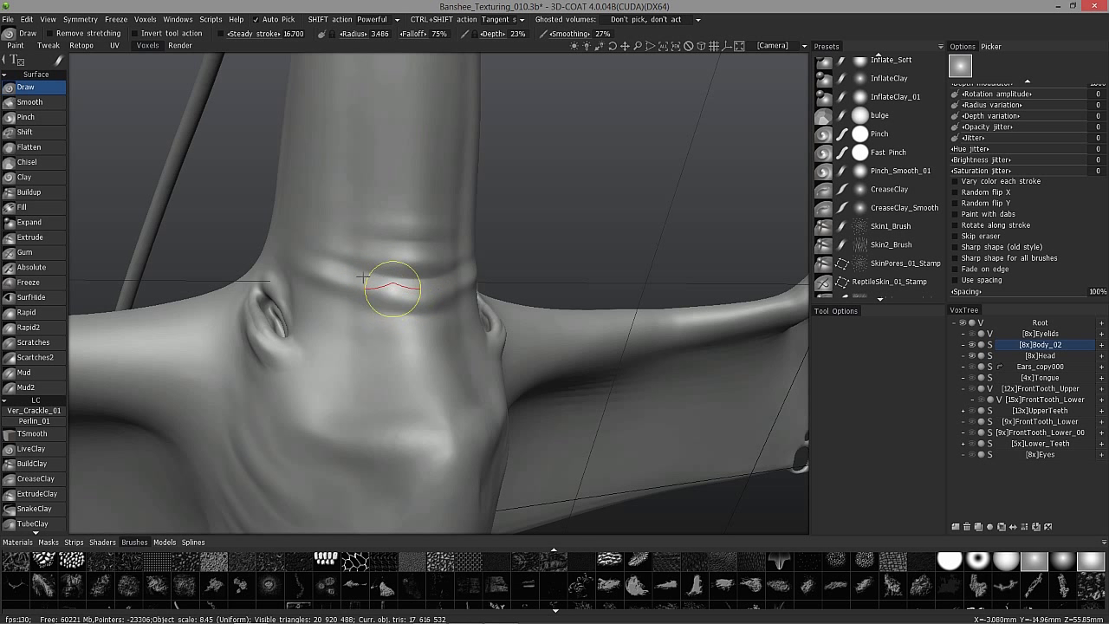
left_click_drag(366, 224, 371, 226)
left_click_drag(229, 209, 339, 282)
mouse_move(217, 160)
left_mouse_down()
mouse_move(295, 225)
mouse_move(268, 181)
mouse_move(347, 327)
mouse_move(361, 332)
mouse_move(379, 268)
left_mouse_up()
Step: Set the Draw brush to radius 6.507 with the broad soft alpha and build up muscle forms between the slit and the head seam
mouse_move(394, 231)
left_mouse_down("alt")
mouse_move(371, 289)
mouse_move(397, 281)
left_mouse_up("alt")
left_click_drag(372, 216, 396, 280, "alt")
right_click_drag(396, 279, 416, 280)
left_click_drag(398, 280, 412, 286, "alt")
left_click(1091, 562)
mouse_move(312, 230)
left_mouse_down("alt")
mouse_move(390, 270)
mouse_move(437, 271)
left_mouse_up("alt")
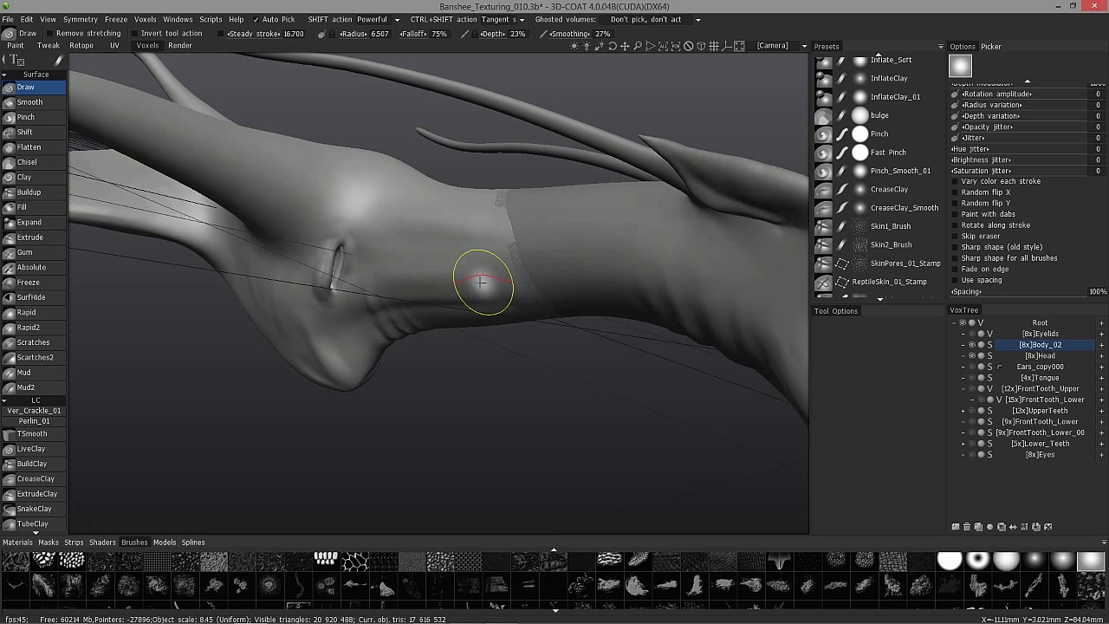
left_click_drag(353, 288, 503, 261, "alt")
mouse_move(381, 297)
left_mouse_down("alt")
mouse_move(469, 278)
mouse_move(394, 292)
mouse_move(509, 288)
left_mouse_up("alt")
middle_click_drag(508, 289, 409, 292)
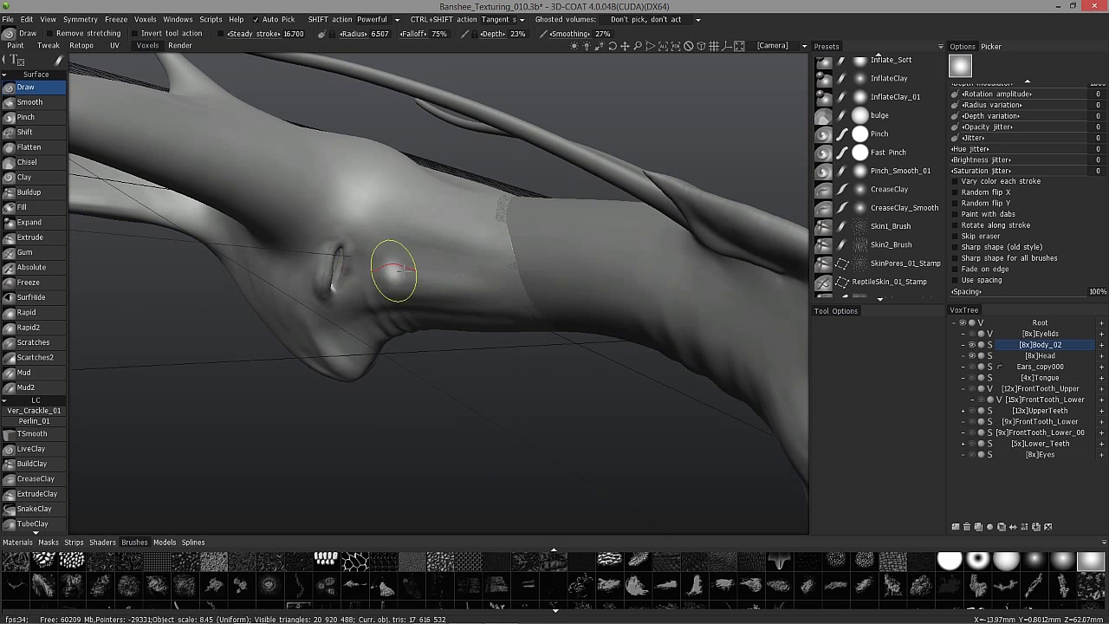
left_click_drag(519, 297, 381, 295)
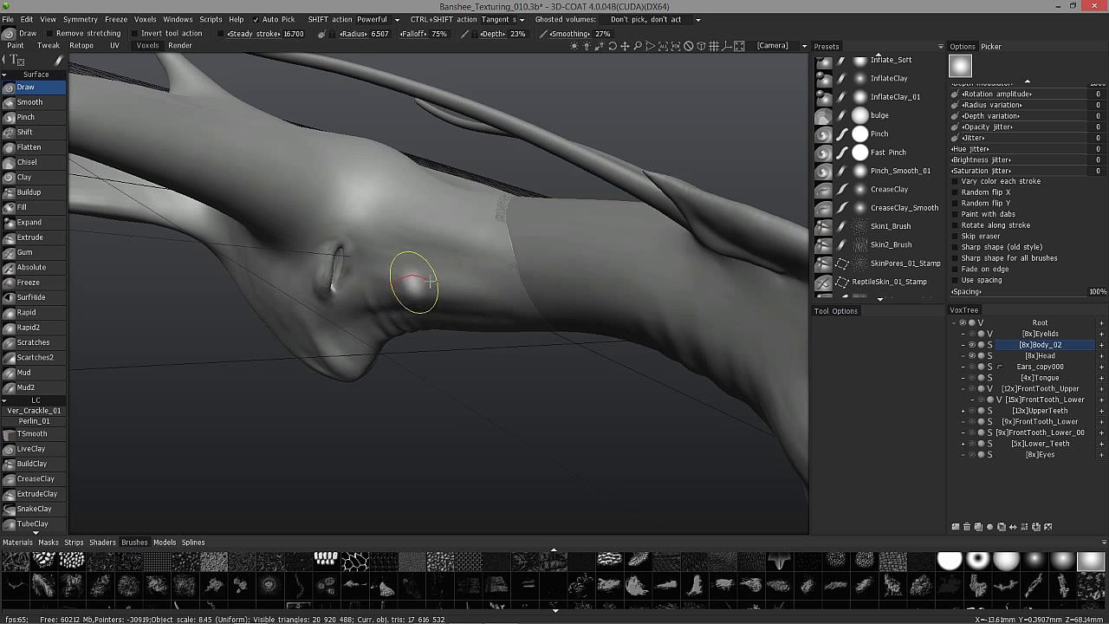
Step: Smooth the neck muscle forms beside the slit, setting the brush radius to 2.777 and smoothing to 73%
mouse_move(377, 293)
left_mouse_down("shift")
mouse_move(404, 291)
mouse_move(237, 231)
mouse_move(247, 204)
left_mouse_up("shift")
right_click_drag(455, 245, 422, 257)
left_click_drag(438, 254, 411, 245, "shift")
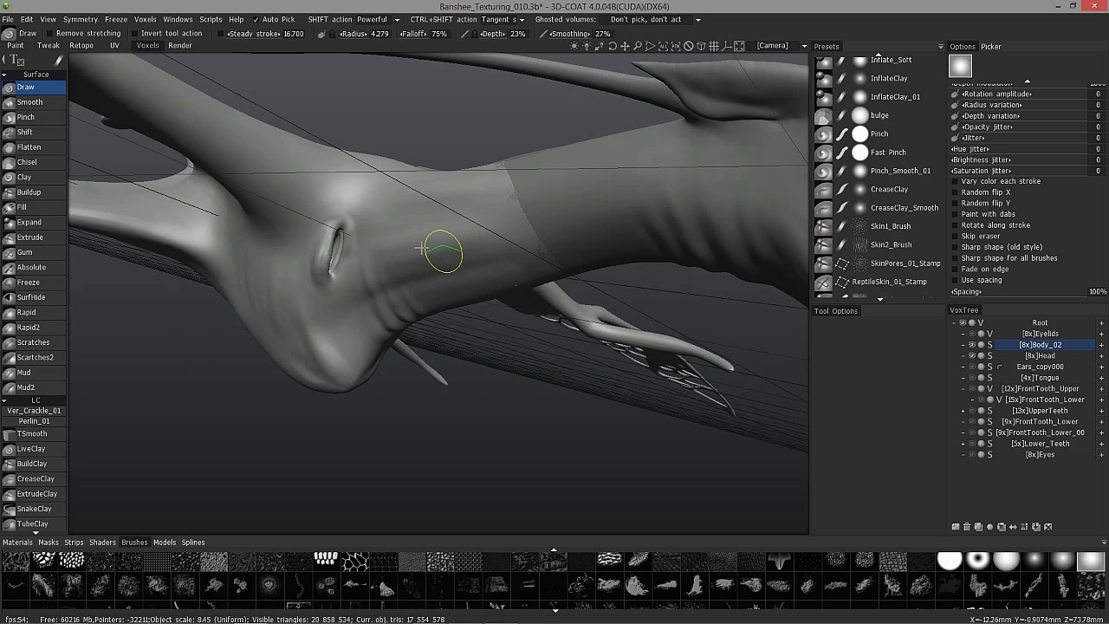
right_click_drag(420, 255, 410, 246, "shift")
left_click_drag(412, 249, 413, 251, "shift")
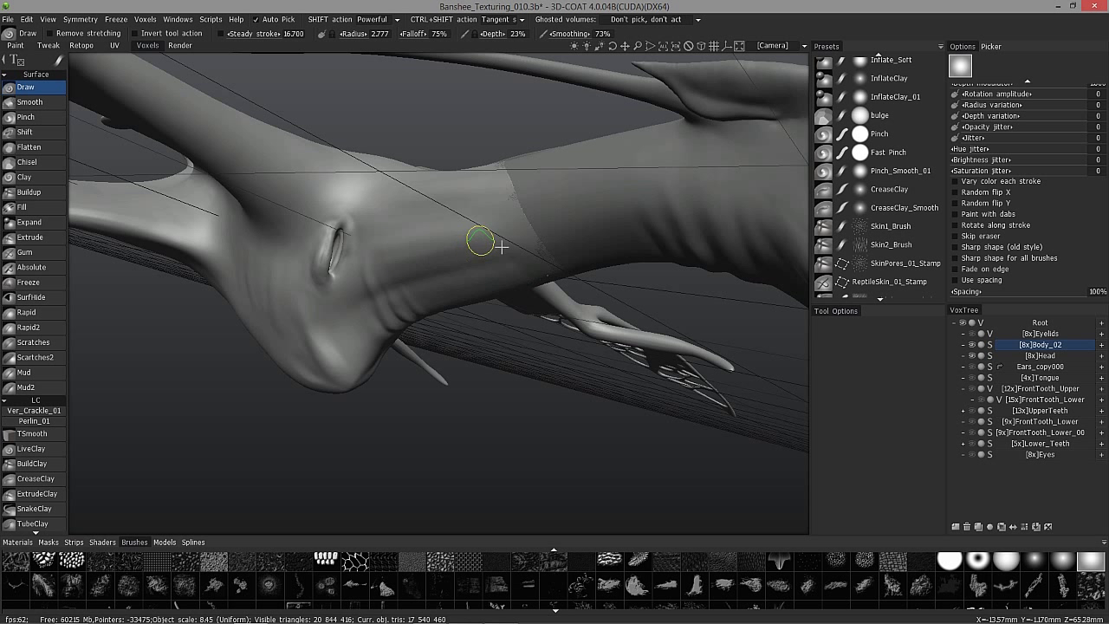
mouse_move(403, 266)
left_mouse_down("shift")
mouse_move(430, 281)
mouse_move(408, 217)
mouse_move(416, 230)
left_mouse_up("shift")
Step: Turn the creature to a side view of its head and neck and display the Banshee reference photo with the Image picker
mouse_move(415, 229)
right_mouse_down("alt")
mouse_move(327, 284)
mouse_move(423, 324)
mouse_move(425, 294)
mouse_move(401, 339)
right_mouse_up("alt")
mouse_move(346, 249)
left_mouse_down("alt")
mouse_move(303, 268)
mouse_move(389, 251)
mouse_move(350, 255)
left_mouse_up("alt")
right_click_drag(349, 255, 788, 178)
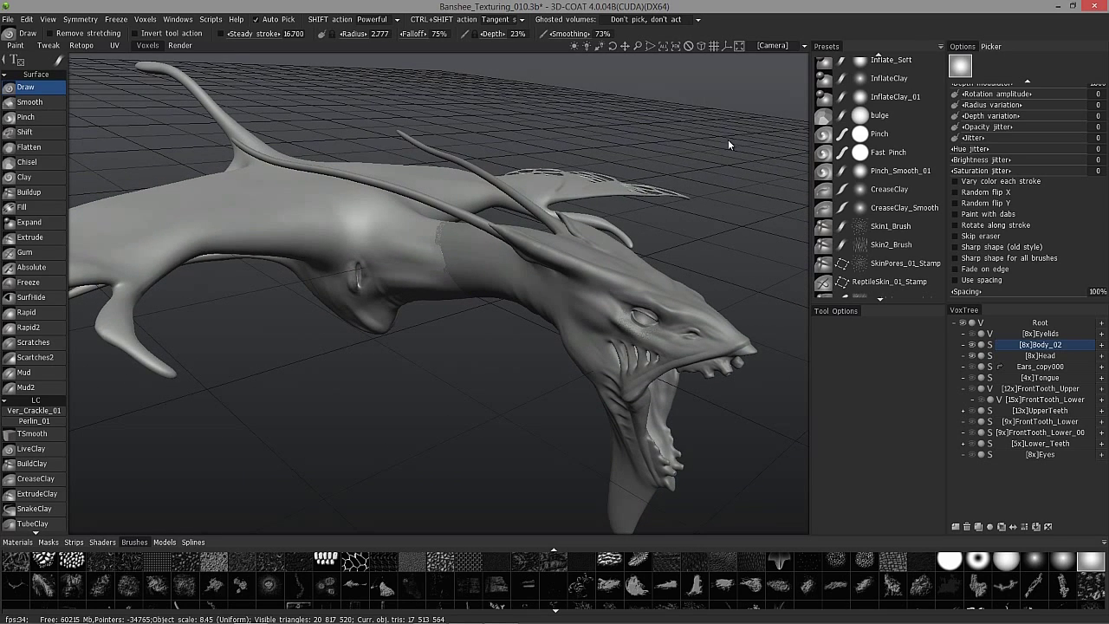
left_click(991, 48)
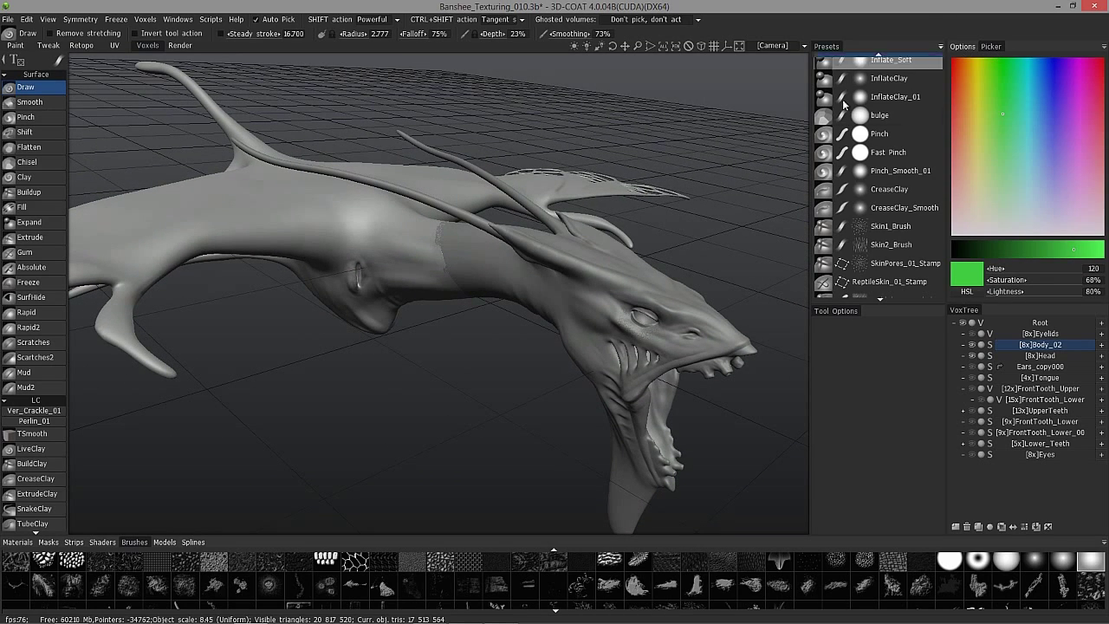
left_click_drag(426, 263, 436, 265, "alt")
right_click_drag(436, 264, 386, 318)
mouse_move(392, 318)
left_mouse_down("alt")
mouse_move(411, 320)
mouse_move(376, 322)
left_mouse_up("alt")
left_click(1102, 49)
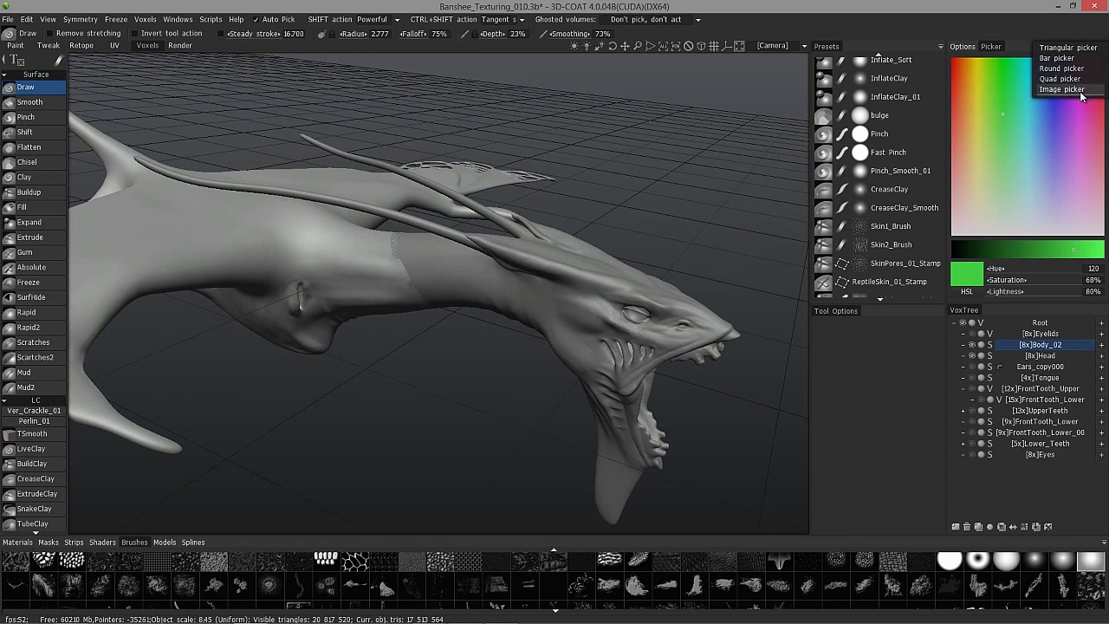
left_click(1091, 89)
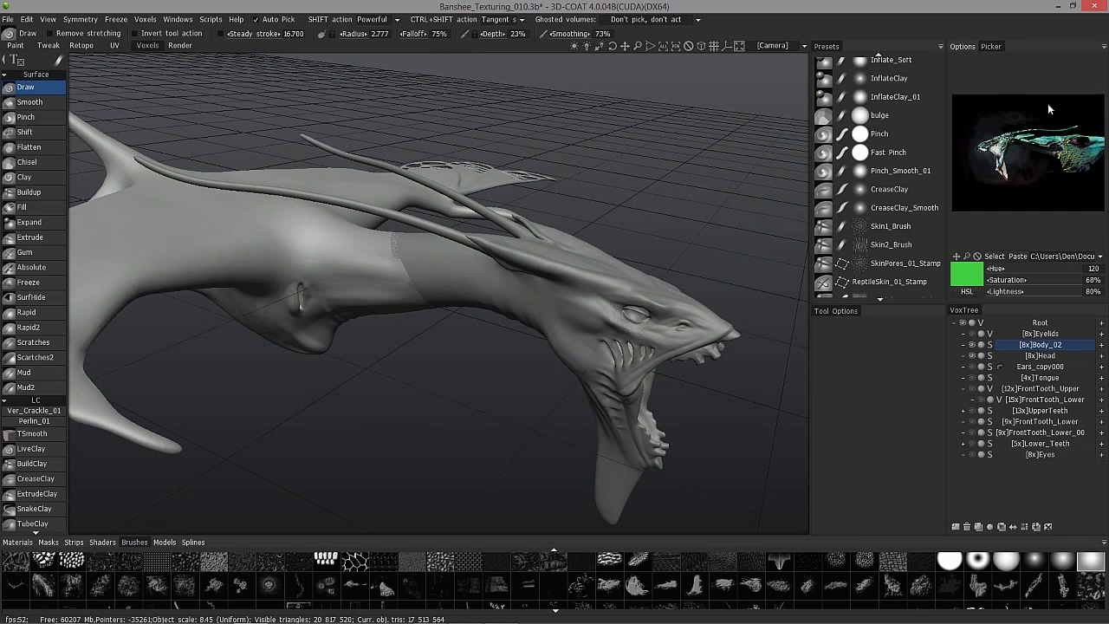
Step: Look through the image files and the list of stored Banshee reference images available to the picker
left_click(994, 256)
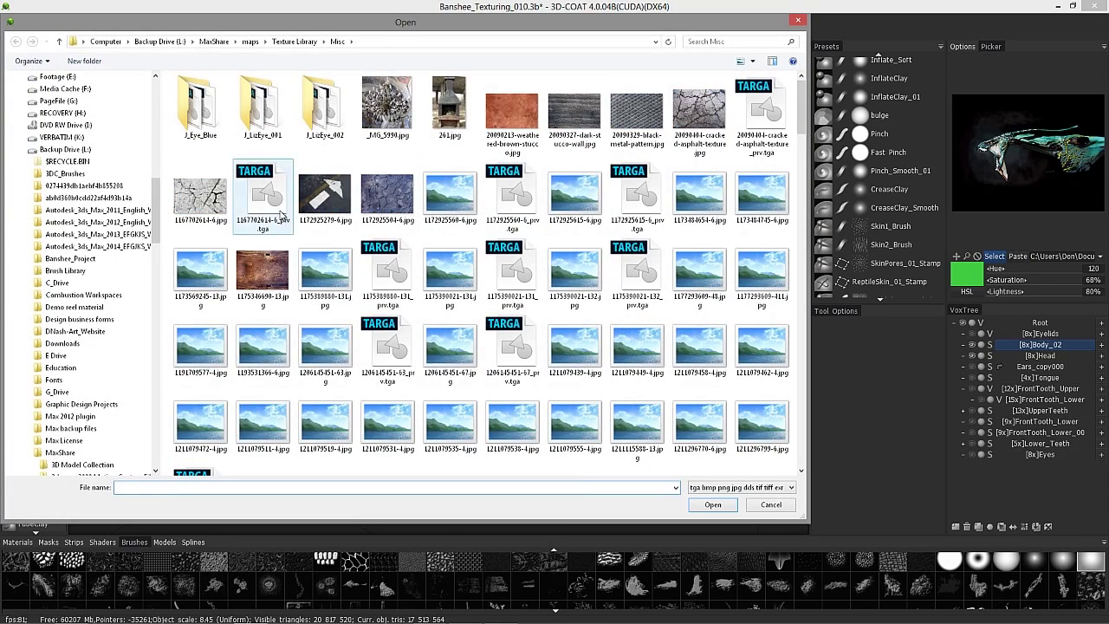
left_click(769, 506)
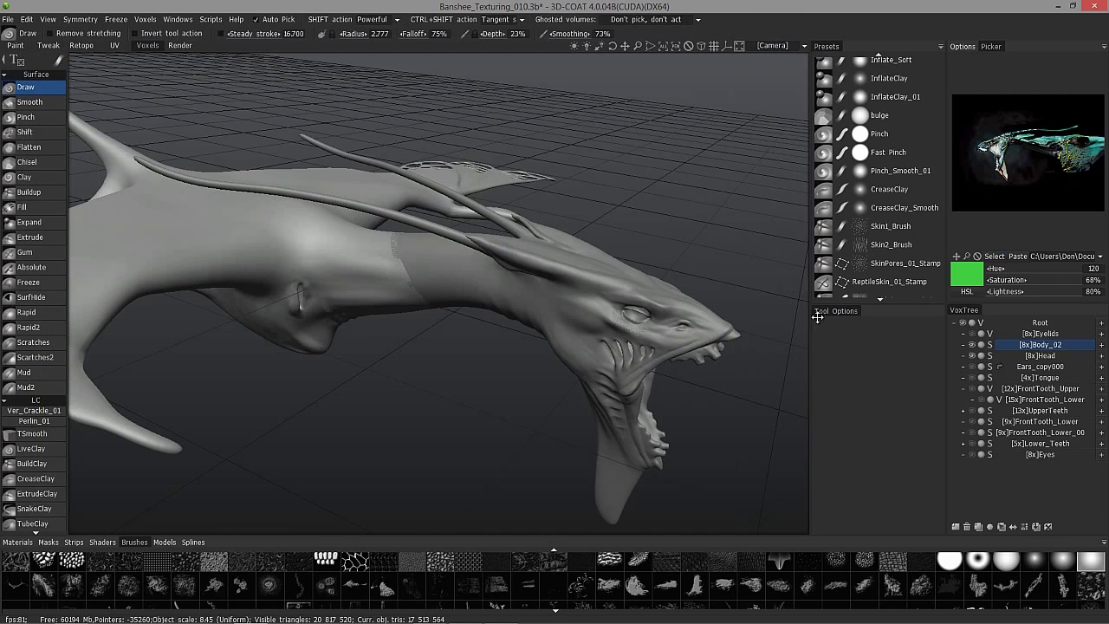
left_click(1049, 255)
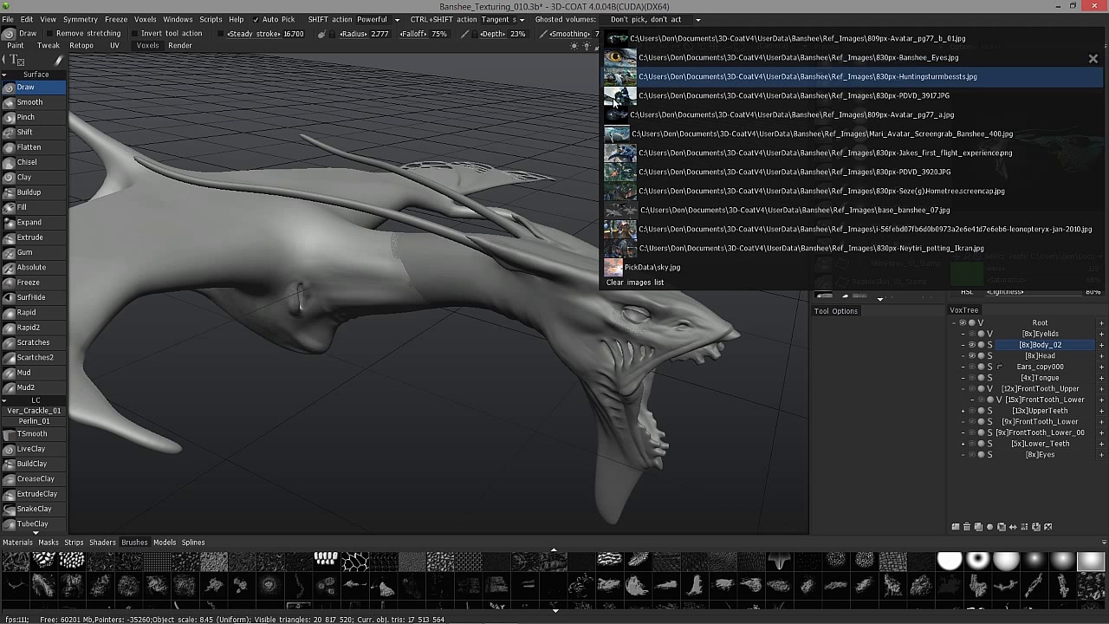
mouse_move(618, 42)
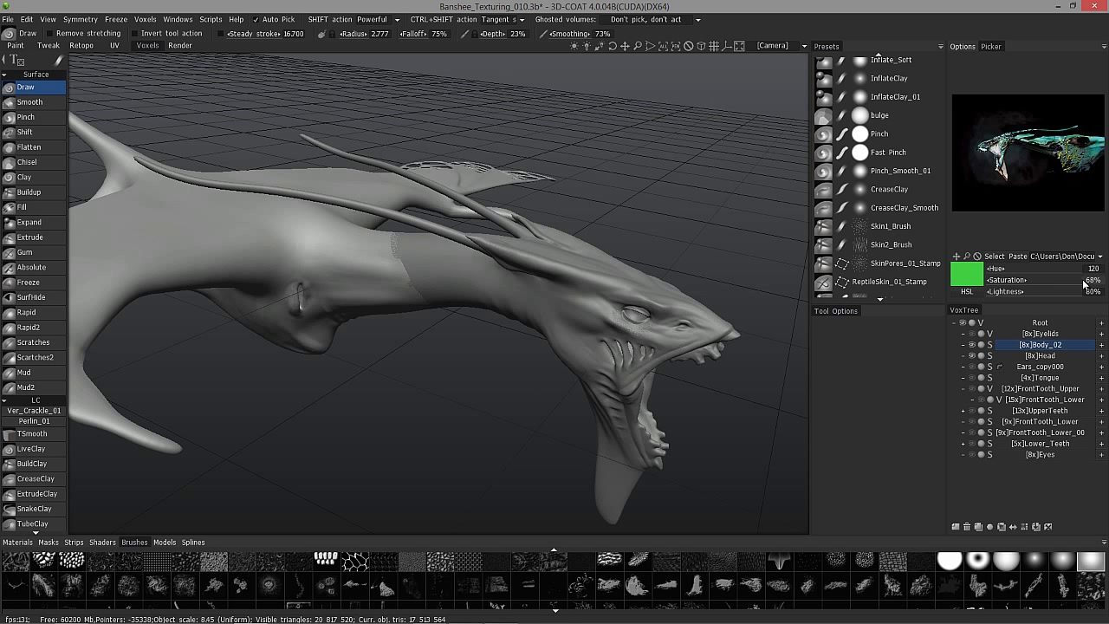
left_click(1060, 258)
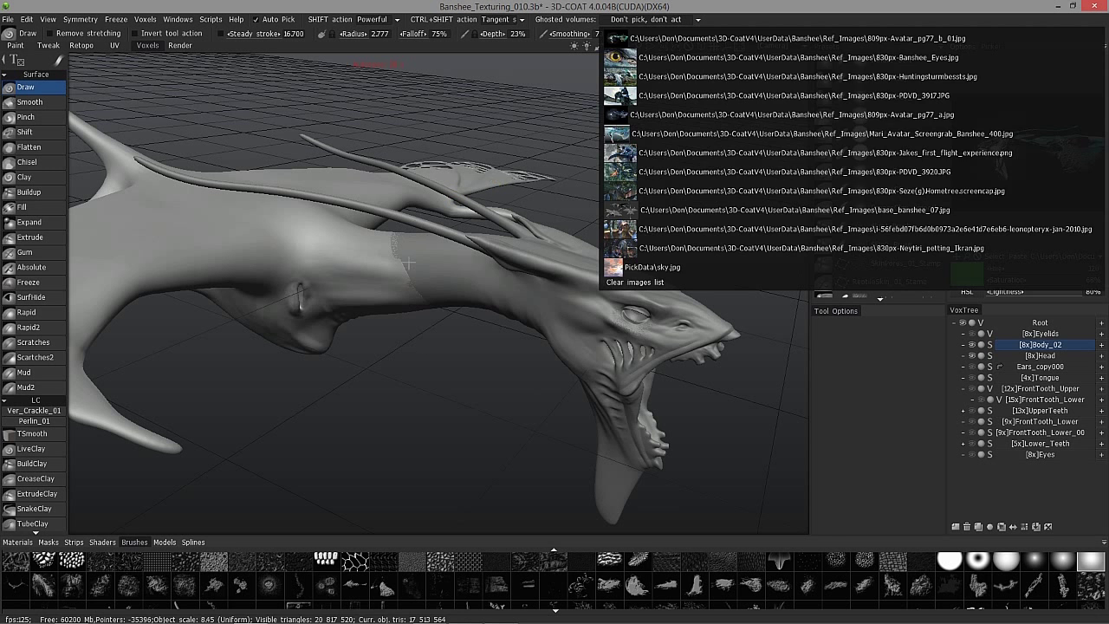
left_click(827, 387)
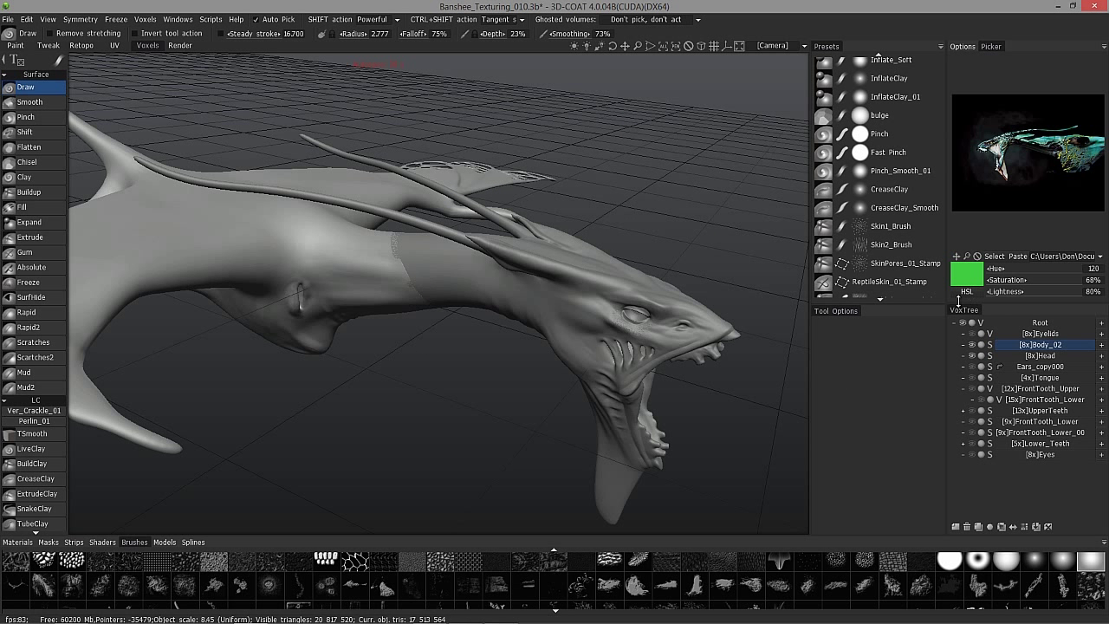
Step: Examine the neck and wing area of the Banshee reference image up close and fit the whole image back into its frame
left_click(979, 257)
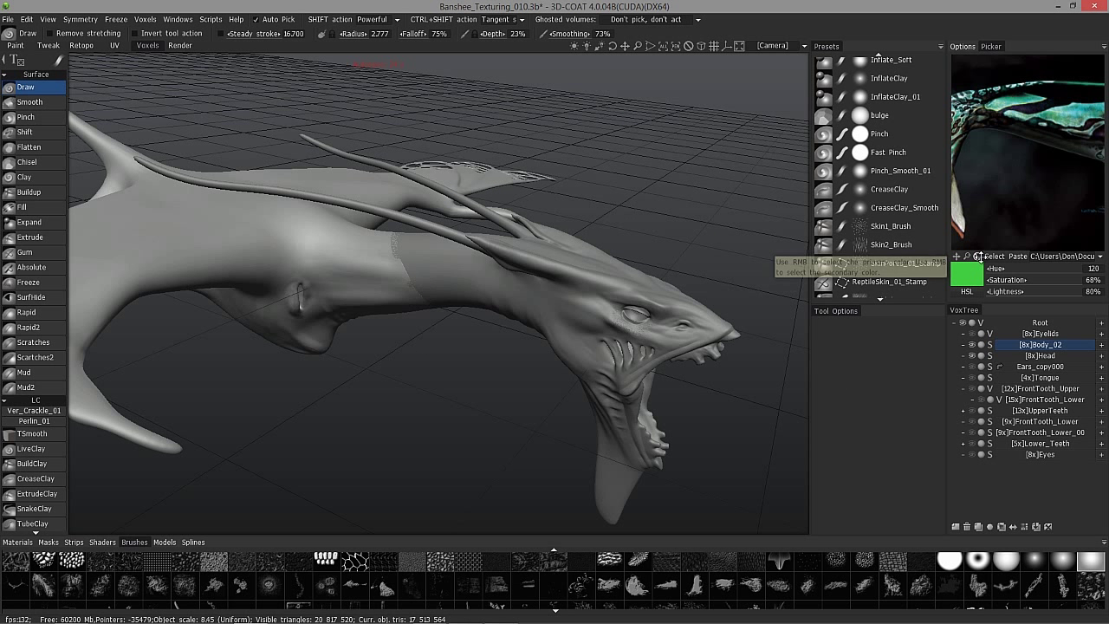
left_click(978, 256)
mouse_move(967, 256)
left_mouse_down()
mouse_move(1017, 260)
mouse_move(997, 245)
mouse_move(932, 262)
mouse_move(976, 258)
mouse_move(964, 251)
mouse_move(971, 269)
left_mouse_up()
left_click(977, 257)
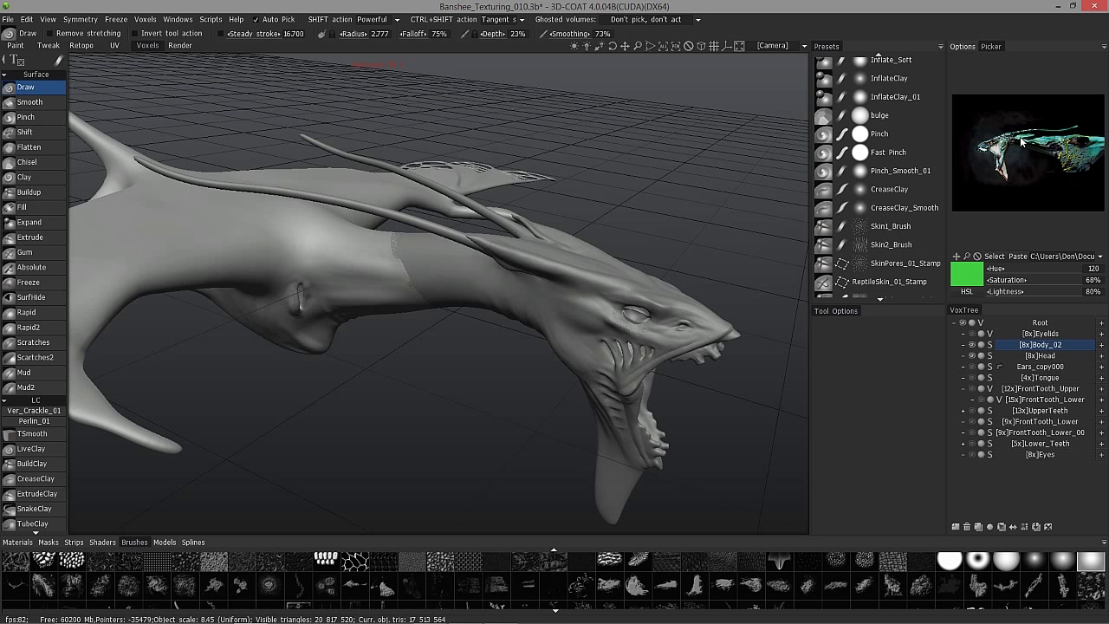
left_click_drag(966, 257, 972, 263)
left_click_drag(363, 312, 388, 315, "alt")
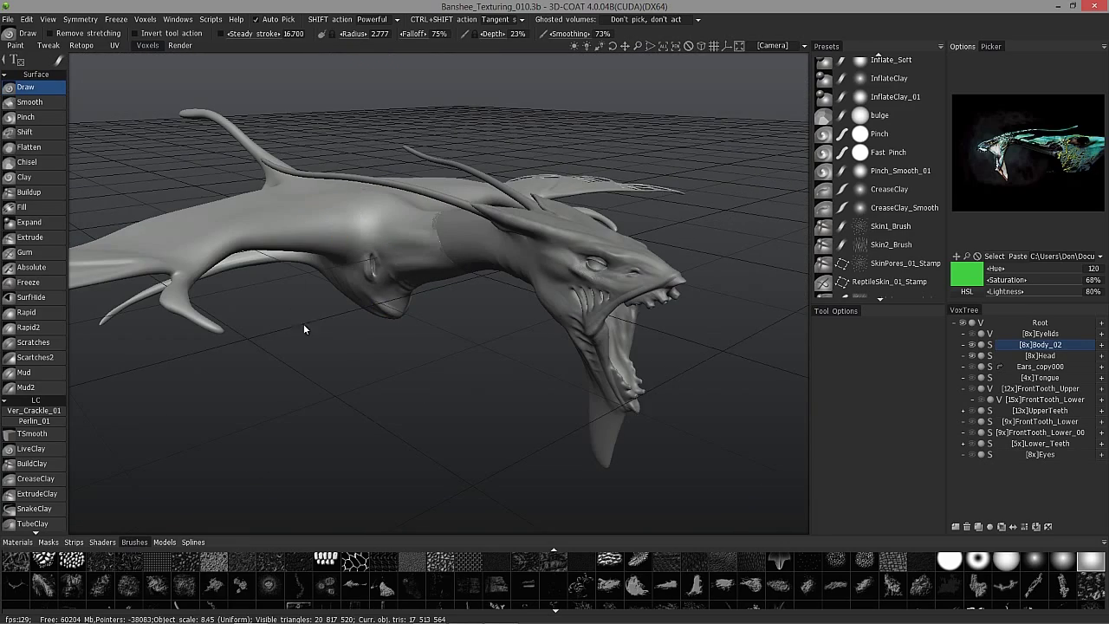
Step: Sharpen the claw tip of the wing finger with the Pinch brush at radius 5.823 and 34% strength
left_click_drag(298, 317, 325, 327, "alt")
right_click_drag(325, 327, 262, 283, "alt")
mouse_move(148, 227)
left_mouse_down("alt")
mouse_move(198, 381)
mouse_move(240, 384)
mouse_move(195, 401)
mouse_move(317, 320)
mouse_move(301, 363)
mouse_move(307, 298)
left_mouse_up("alt")
left_click_drag(304, 372, 332, 435, "alt")
left_click_drag(258, 254, 21, 260, "alt")
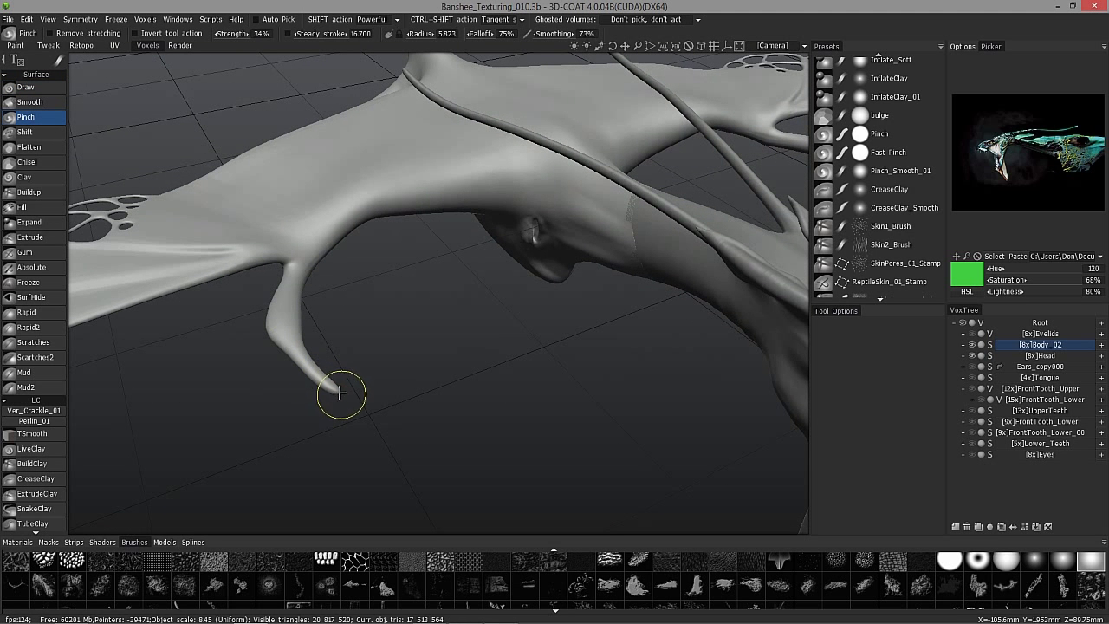
mouse_move(334, 394)
left_mouse_down("alt")
mouse_move(324, 380)
mouse_move(321, 395)
mouse_move(337, 391)
mouse_move(315, 396)
left_mouse_up("alt")
middle_click_drag(311, 399, 310, 394)
left_click_drag(310, 394, 342, 422, "alt")
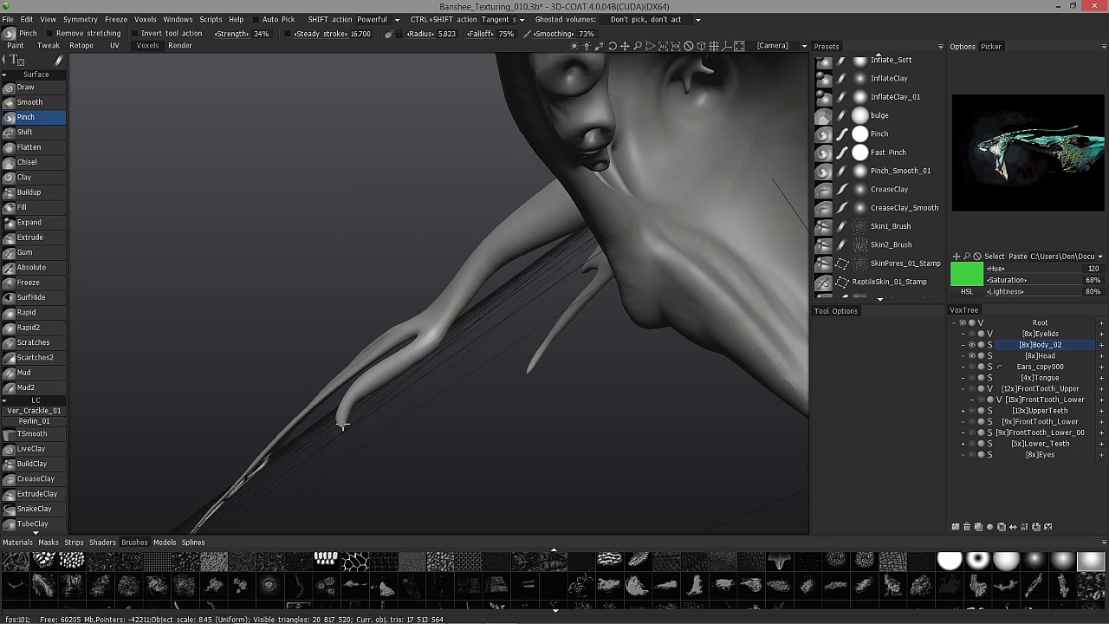
left_click_drag(348, 427, 344, 253, "alt")
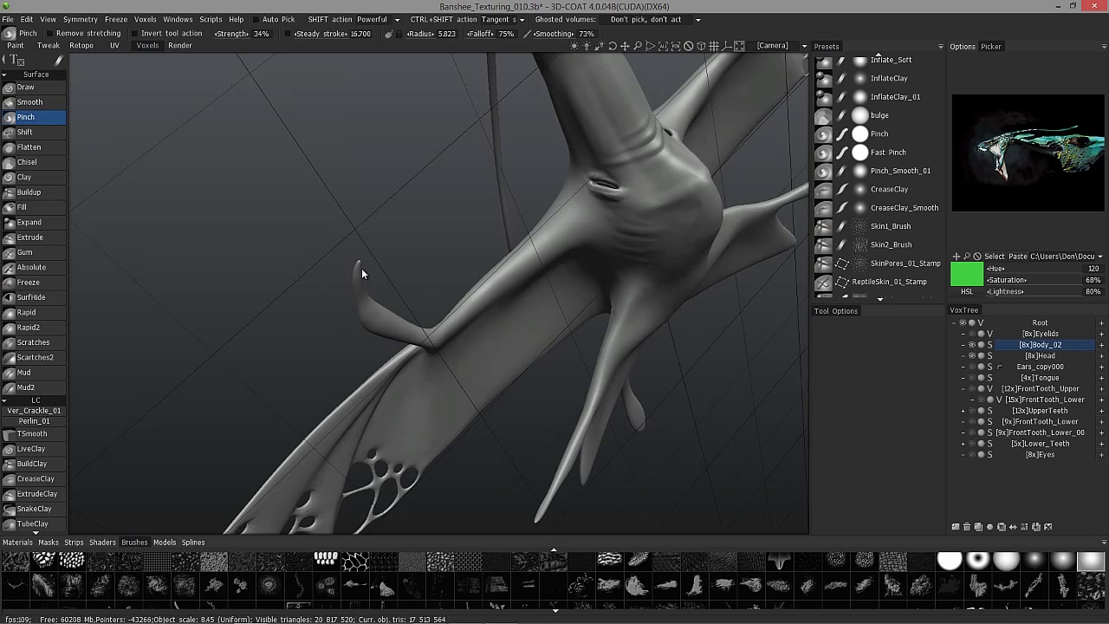
left_click_drag(362, 269, 361, 267, "alt")
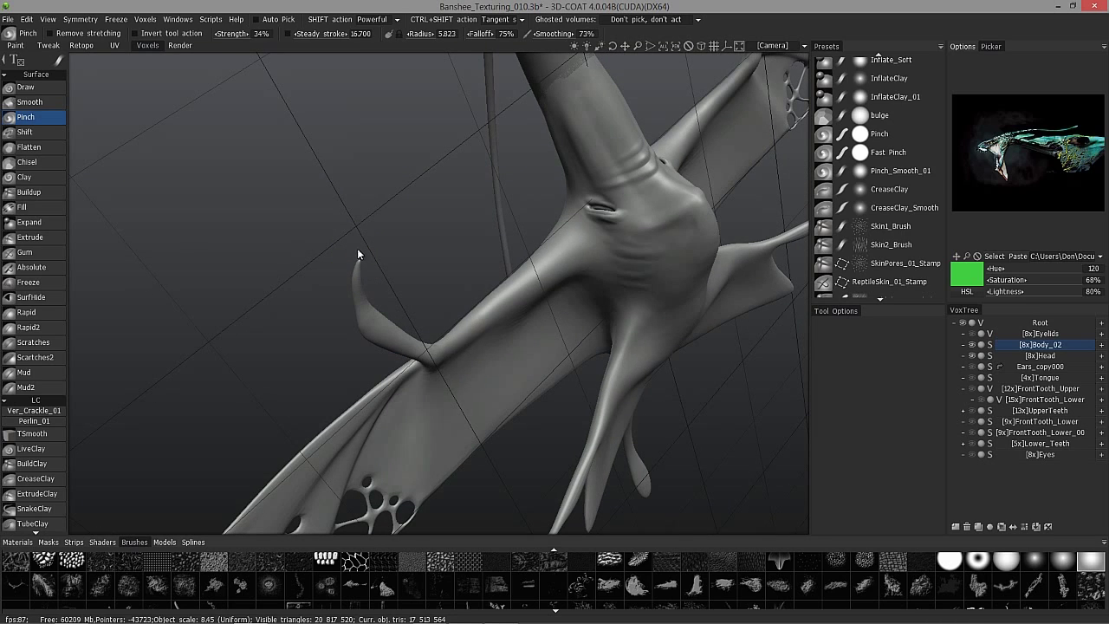
Step: Change the Draw brush's stroke mode, reduce its radius to 2.005 and carve a groove at the base of the wing finger's claw
left_click_drag(245, 197, 322, 343, "alt")
left_click_drag(129, 208, 129, 222, "alt")
right_click_drag(129, 223, 111, 178, "alt")
left_click_drag(112, 178, 59, 93, "alt")
left_click(61, 91)
mouse_move(65, 66)
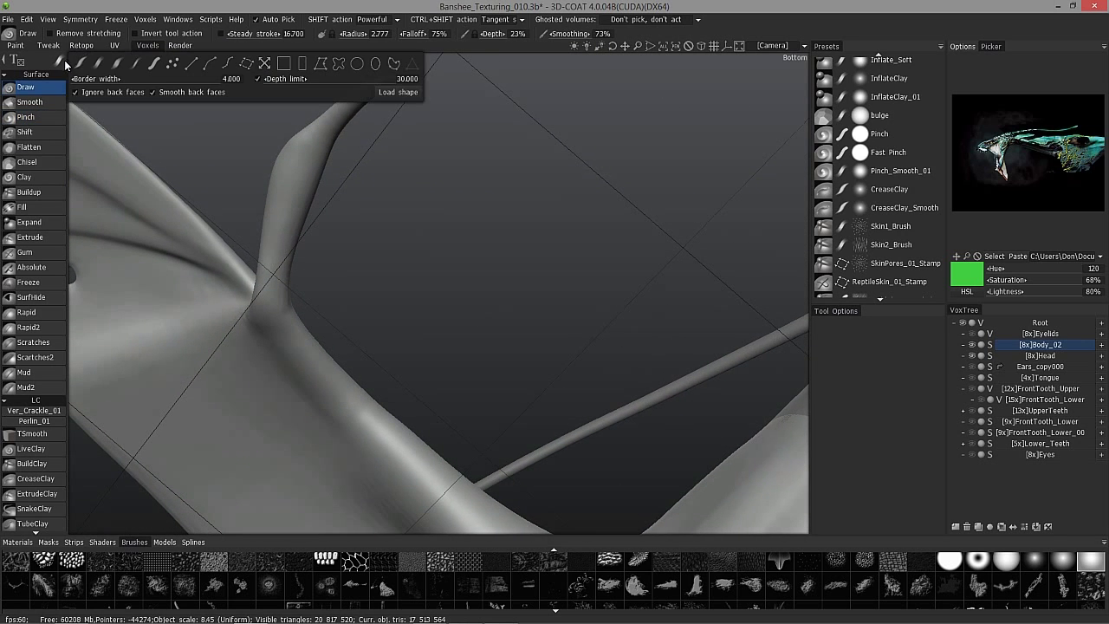
left_click(80, 66)
left_click_drag(332, 97, 316, 130, "alt")
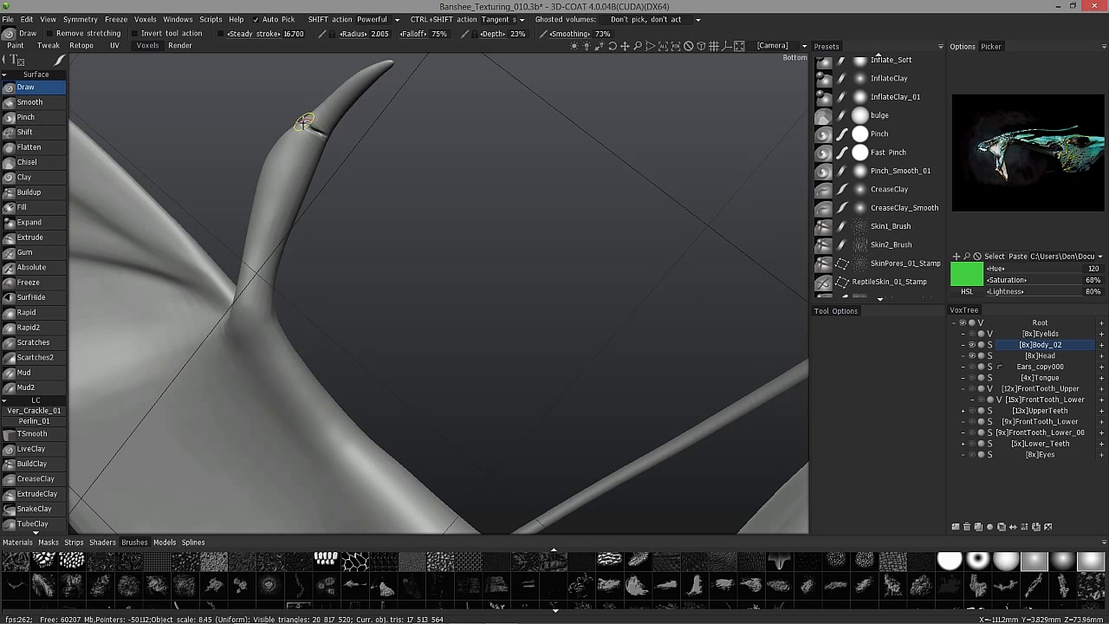
Step: Continue the claw's base groove around the remaining sides of the finger with the Draw brush at 23% depth
mouse_move(208, 135)
left_mouse_down("alt")
mouse_move(309, 132)
mouse_move(303, 140)
mouse_move(278, 157)
mouse_move(269, 114)
mouse_move(297, 67)
mouse_move(254, 86)
mouse_move(262, 132)
mouse_move(232, 124)
left_mouse_up("alt")
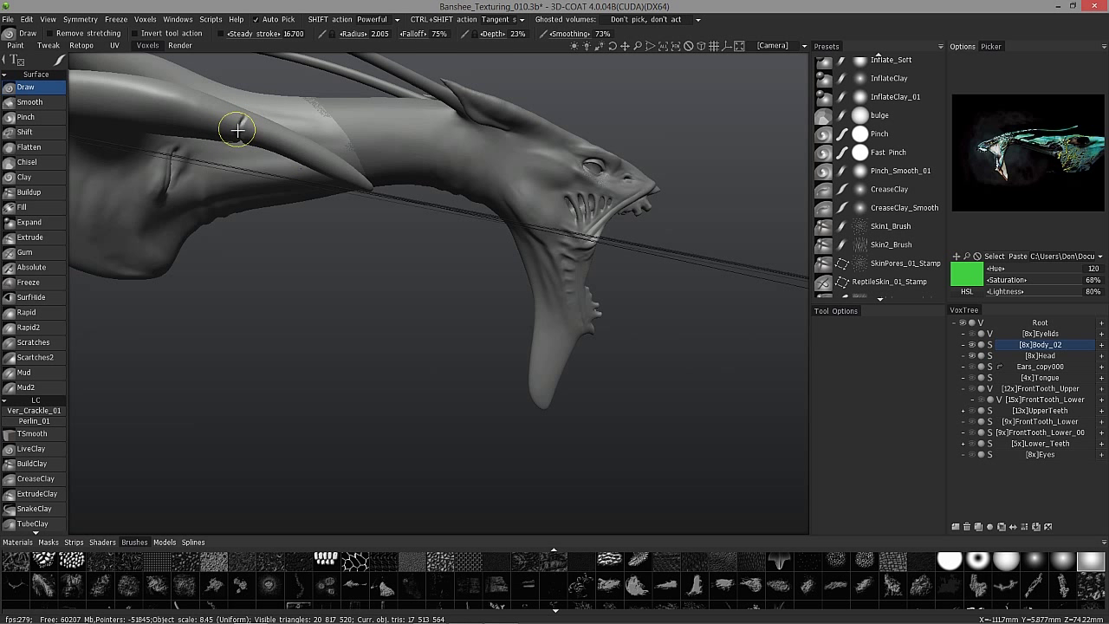
left_click_drag(259, 165, 245, 81, "alt")
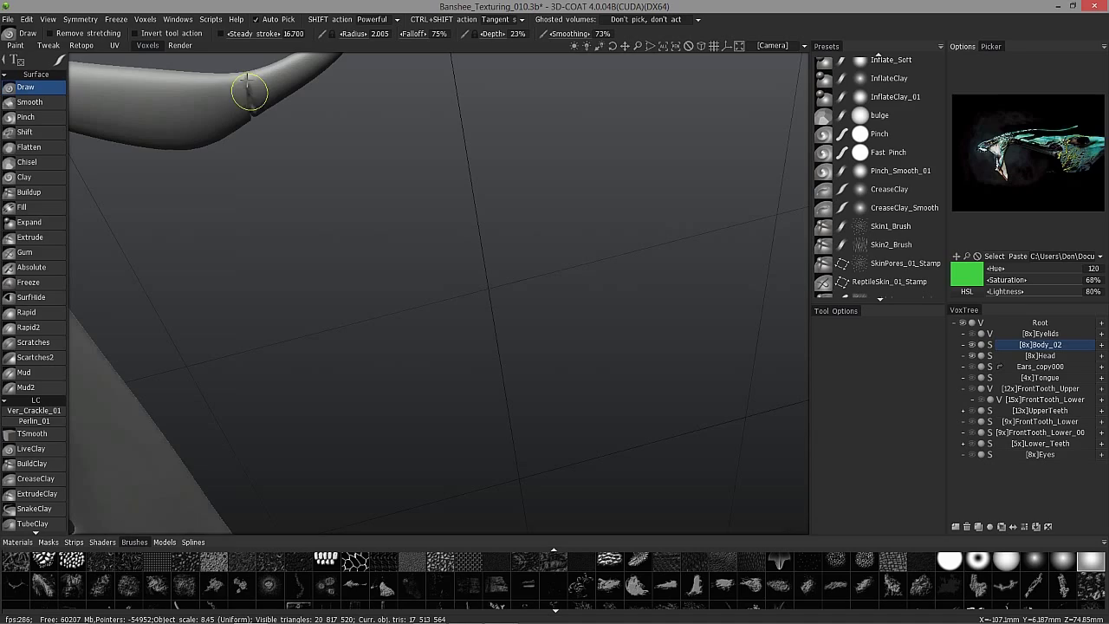
left_click_drag(268, 118, 367, 185, "alt")
middle_click_drag(368, 185, 355, 381, "alt")
middle_click_drag(352, 104, 353, 152, "alt")
right_click_drag(354, 152, 413, 251, "alt")
left_click_drag(422, 262, 433, 294, "alt")
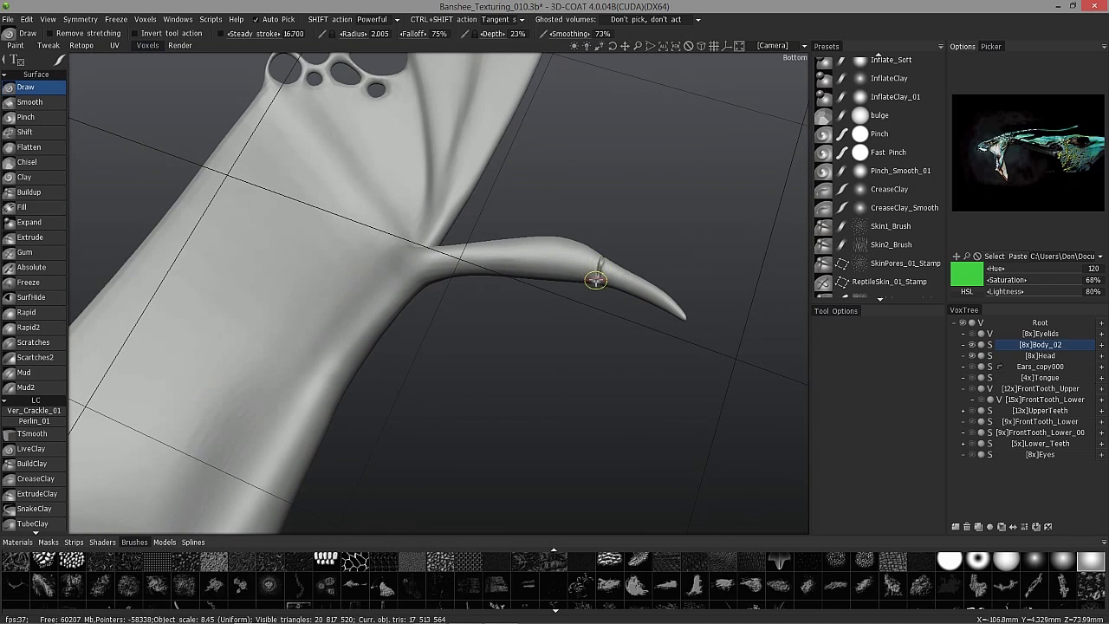
mouse_move(593, 281)
middle_mouse_down()
mouse_move(589, 264)
mouse_move(599, 281)
middle_mouse_up()
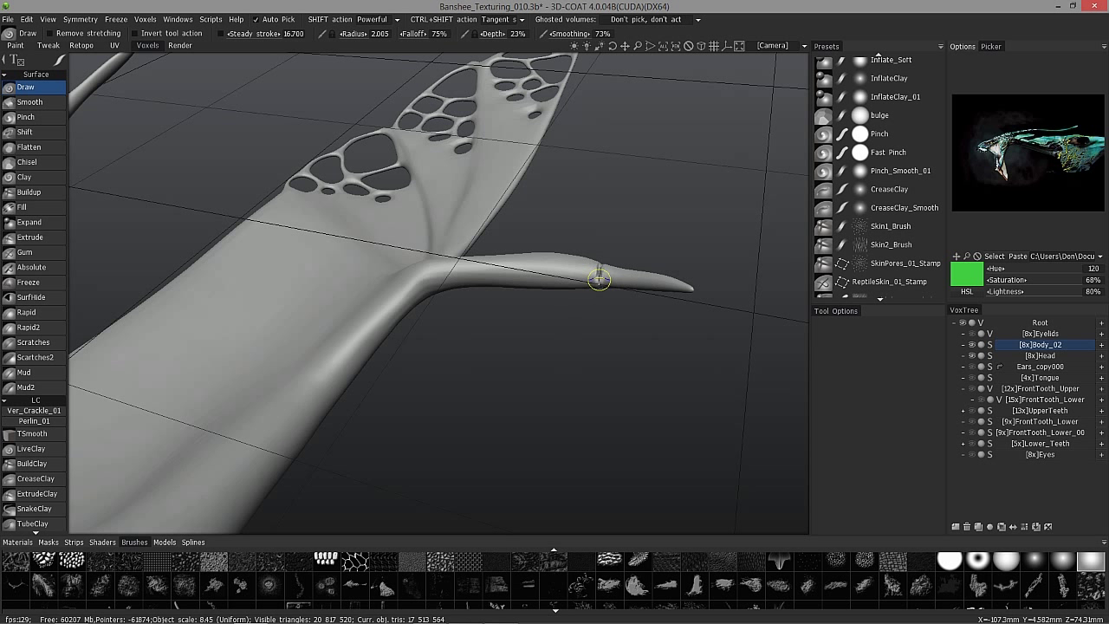
left_click_drag(656, 314, 535, 126)
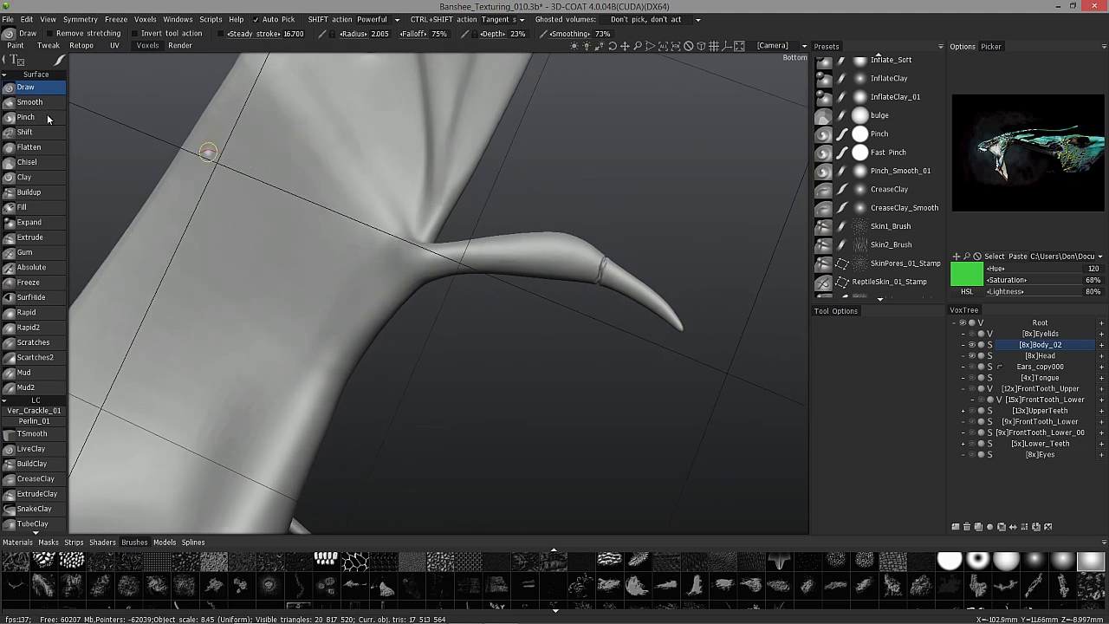
Step: Tighten the groove around the claw's base into a thin crease with the Pinch brush at radius 1.879
left_click(37, 116)
scroll(634, 252, "up", 5)
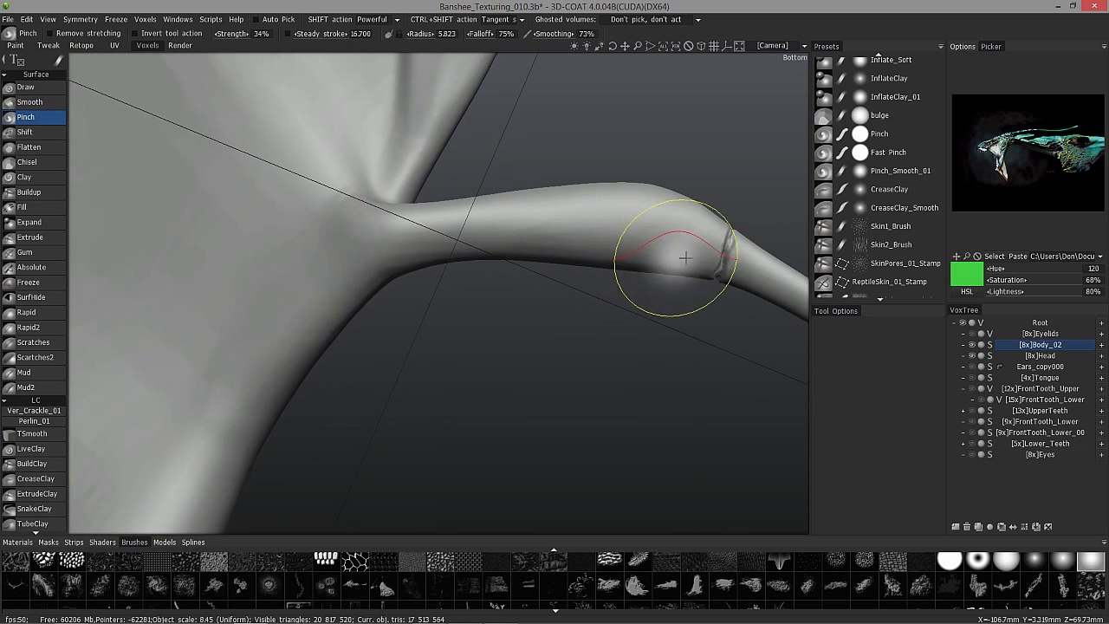
right_click_drag(686, 258, 651, 250)
middle_click_drag(671, 250, 660, 252)
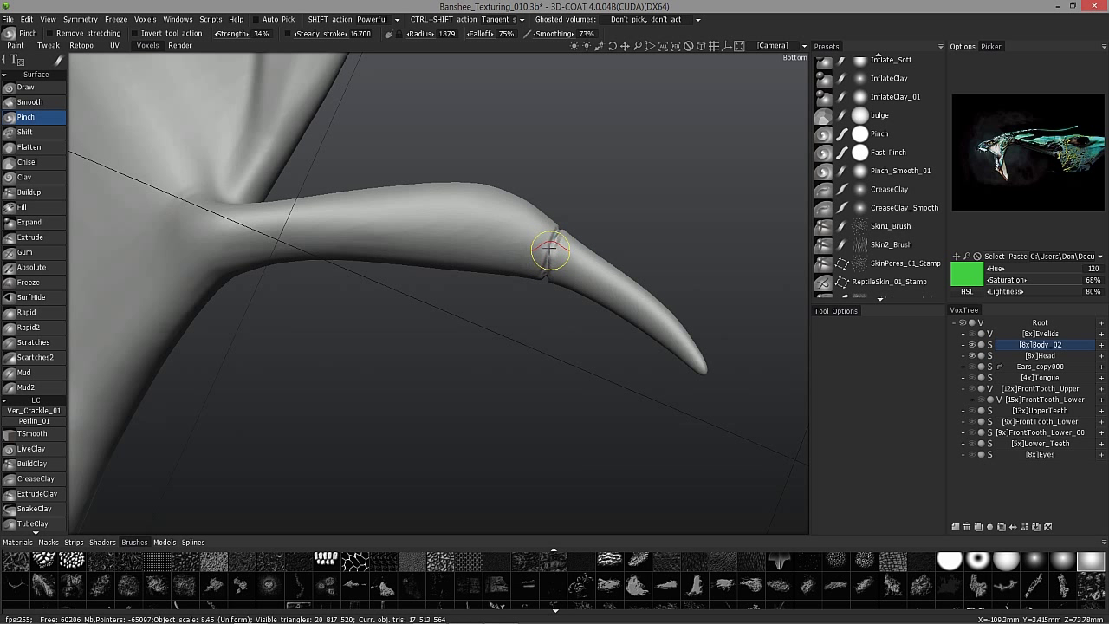
left_click_drag(543, 279, 553, 250)
mouse_move(547, 269)
middle_mouse_down()
mouse_move(564, 235)
mouse_move(549, 228)
mouse_move(572, 211)
middle_mouse_up()
left_click_drag(571, 210, 566, 225)
mouse_move(566, 225)
middle_mouse_down()
mouse_move(556, 260)
mouse_move(569, 230)
mouse_move(550, 255)
mouse_move(590, 220)
mouse_move(584, 231)
mouse_move(577, 178)
mouse_move(587, 176)
mouse_move(569, 173)
mouse_move(578, 169)
mouse_move(569, 148)
mouse_move(570, 158)
mouse_move(601, 119)
mouse_move(601, 182)
mouse_move(477, 195)
mouse_move(530, 199)
middle_mouse_up()
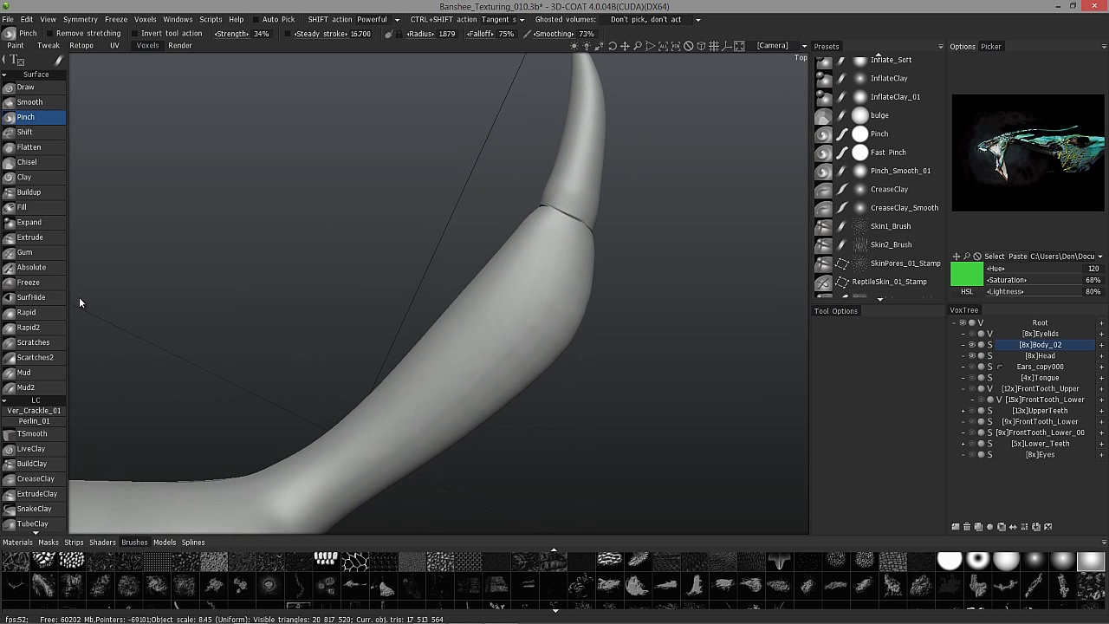
Step: Build up the skin edge along the claw crease with Buildup at radius 1.406 and 28% depth, undoing the last stroke
left_click(35, 192)
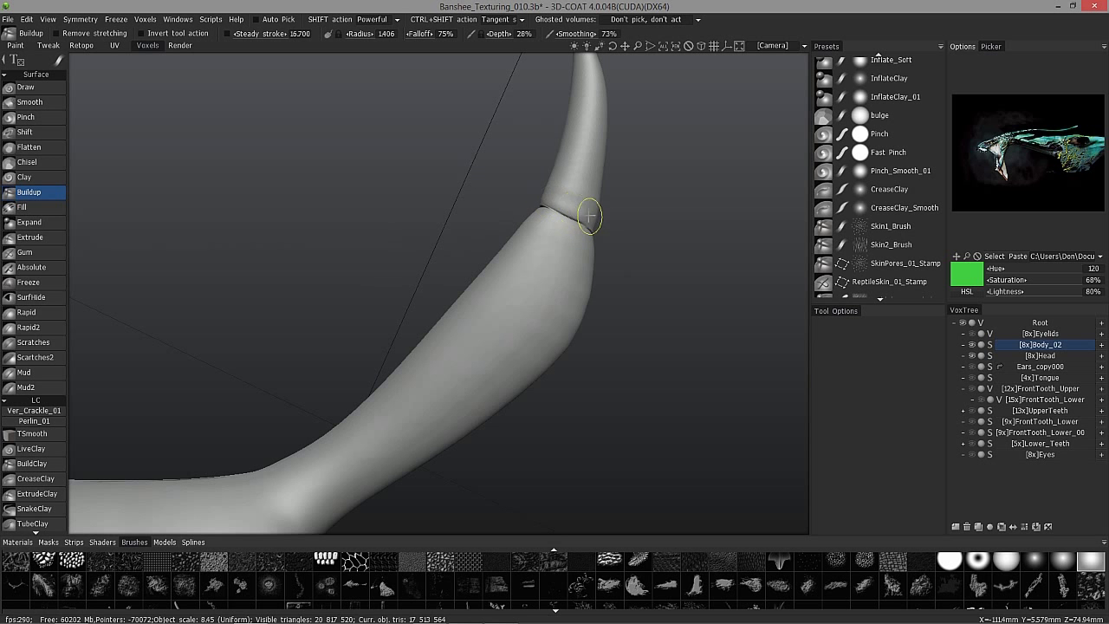
mouse_move(555, 201)
left_mouse_down("alt")
mouse_move(584, 237)
mouse_move(532, 212)
mouse_move(547, 215)
mouse_move(528, 257)
mouse_move(545, 232)
mouse_move(528, 263)
mouse_move(541, 262)
mouse_move(532, 221)
mouse_move(548, 226)
mouse_move(553, 258)
left_mouse_up("alt")
middle_click_drag(552, 258, 562, 223)
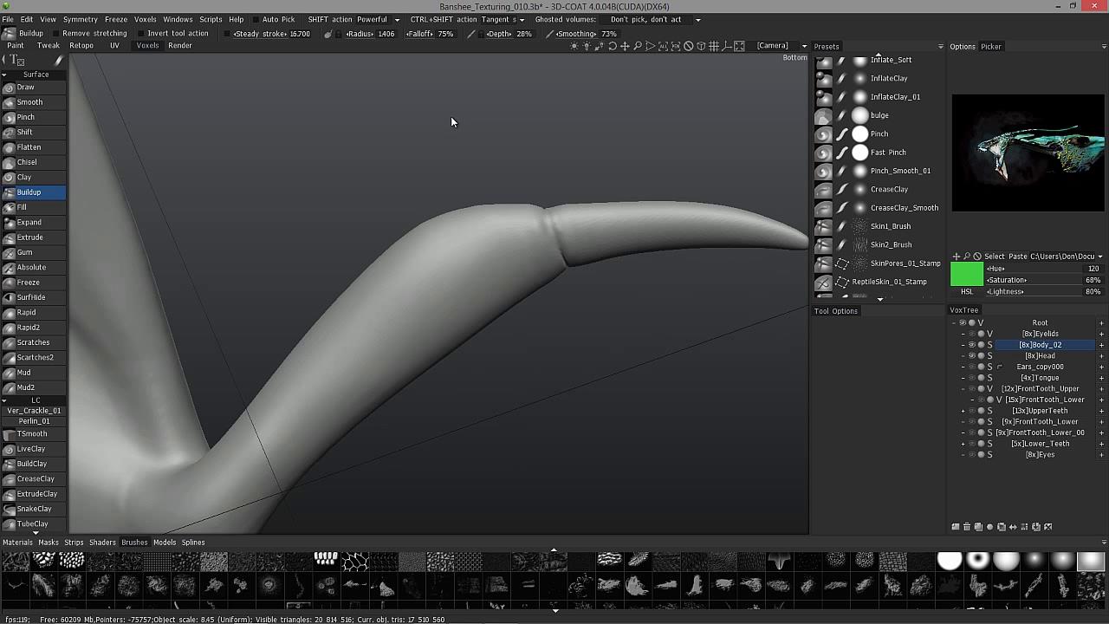
key("ctrl+z")
mouse_move(451, 117)
left_mouse_down()
mouse_move(432, 234)
mouse_move(424, 227)
left_mouse_up()
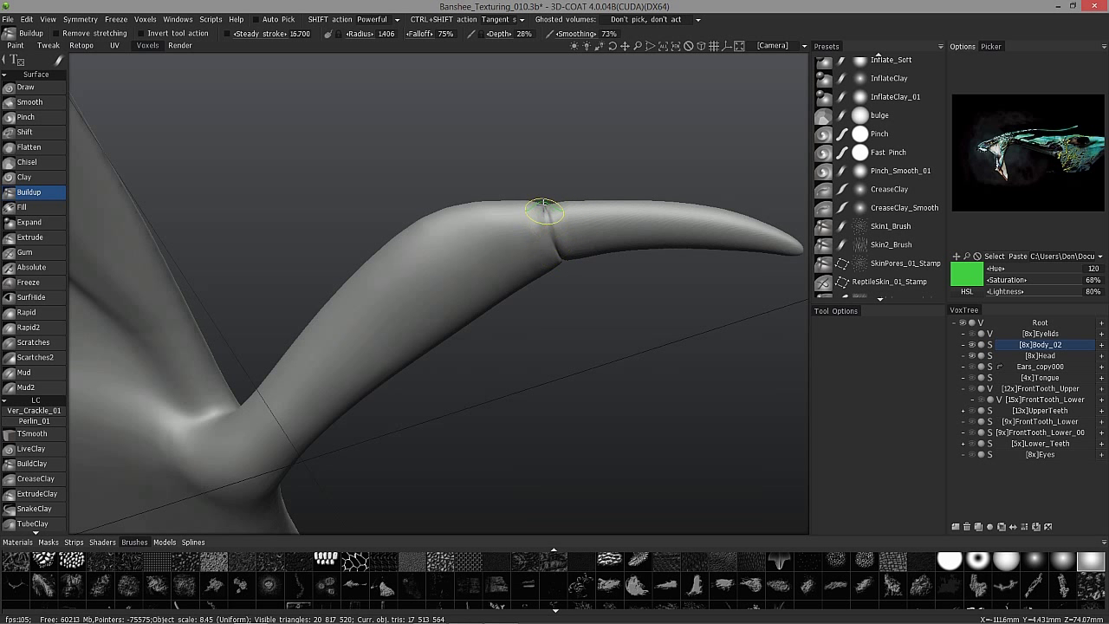
Step: Thicken the skin on the finger's side of the claw crease, reducing the Buildup radius to 1.106
mouse_move(490, 156)
left_mouse_down()
mouse_move(572, 230)
mouse_move(564, 318)
mouse_move(575, 322)
mouse_move(507, 281)
mouse_move(500, 146)
left_mouse_up()
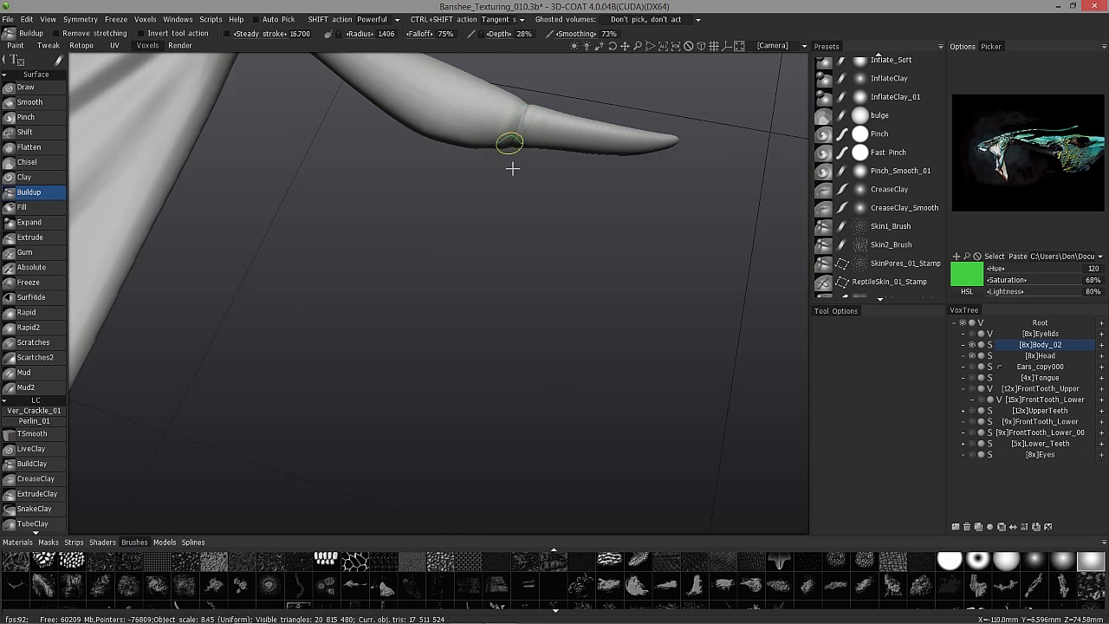
mouse_move(522, 92)
left_mouse_down()
mouse_move(487, 230)
mouse_move(549, 244)
mouse_move(445, 246)
mouse_move(499, 264)
left_mouse_up()
right_click_drag(499, 264, 553, 285)
mouse_move(511, 278)
left_mouse_down()
mouse_move(470, 277)
mouse_move(507, 263)
mouse_move(492, 261)
left_mouse_up()
left_click_drag(533, 187, 525, 199)
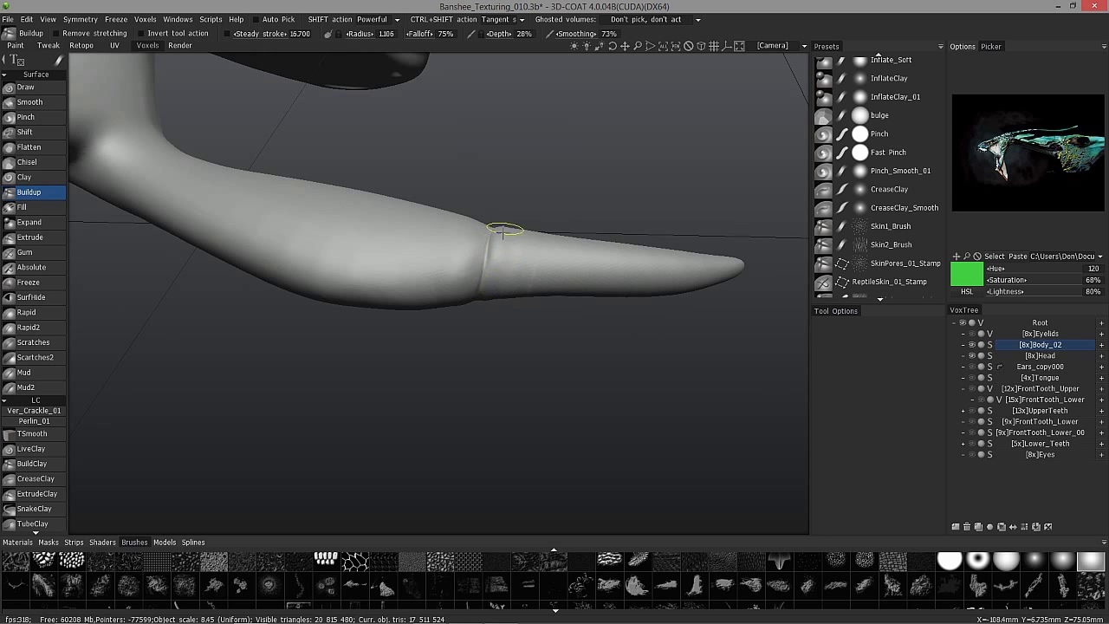
Step: Build up a raised rim on the claw's side of the crease, all around the finger, with Buildup at radius 1.106 and 28% depth
mouse_move(499, 265)
left_mouse_down("alt")
mouse_move(493, 285)
mouse_move(493, 247)
left_mouse_up("alt")
middle_click_drag(492, 248, 500, 258)
mouse_move(503, 226)
left_mouse_down("alt")
mouse_move(505, 211)
mouse_move(507, 252)
mouse_move(514, 158)
left_mouse_up("alt")
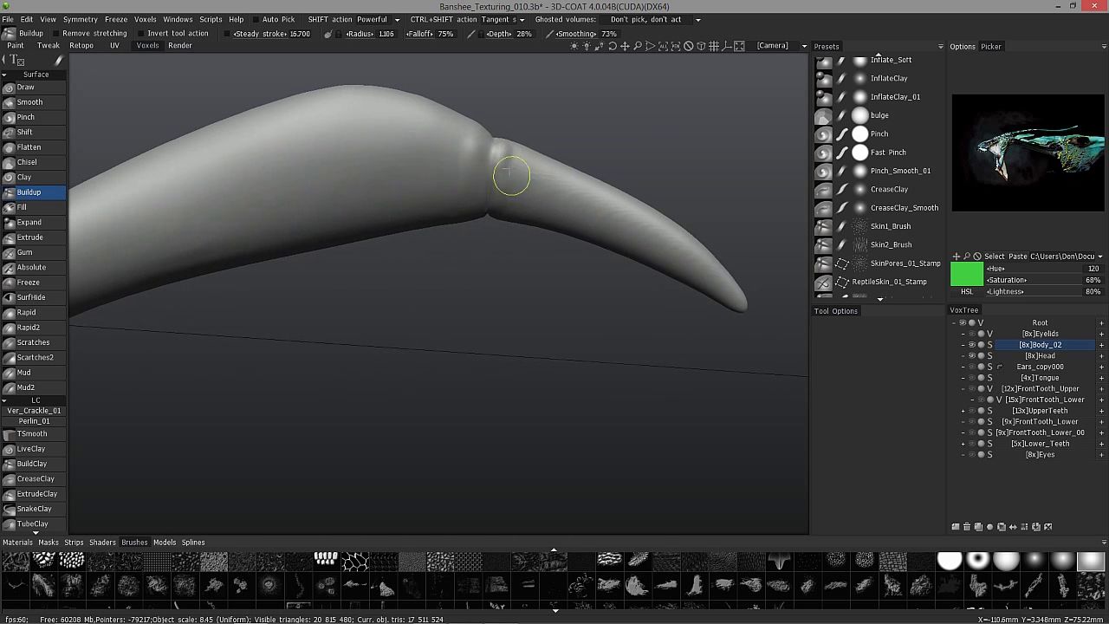
left_click_drag(510, 171, 508, 206, "alt")
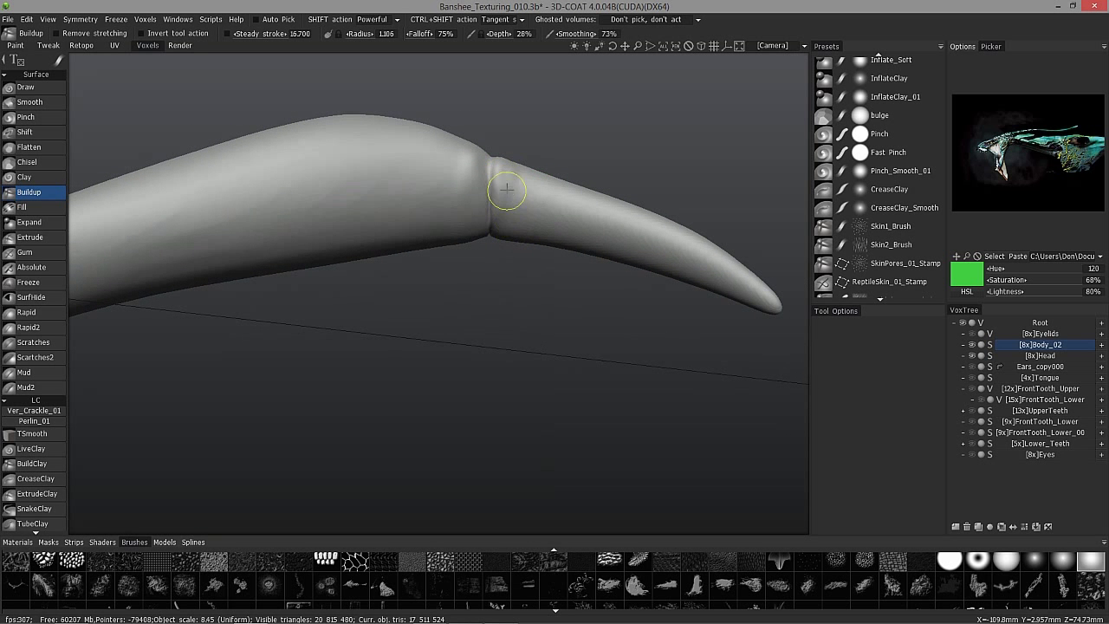
left_click_drag(510, 214, 512, 161, "alt")
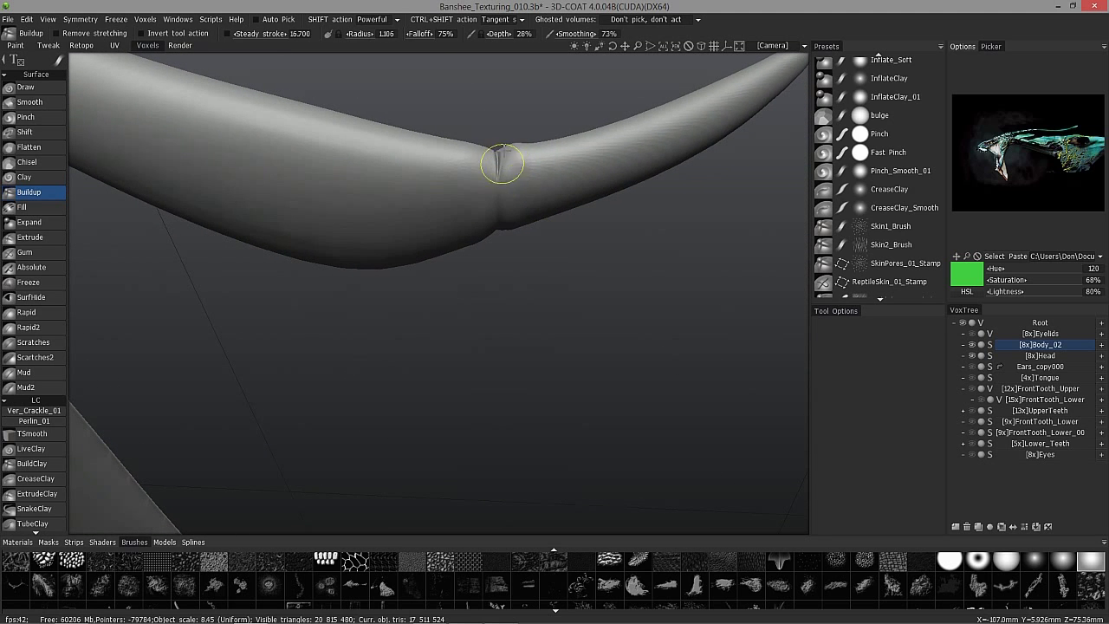
left_click_drag(496, 127, 493, 123, "alt")
mouse_move(468, 198)
left_mouse_down()
mouse_move(491, 161)
mouse_move(487, 255)
mouse_move(491, 162)
mouse_move(475, 77)
mouse_move(495, 297)
mouse_move(508, 232)
mouse_move(491, 258)
mouse_move(492, 169)
mouse_move(515, 238)
mouse_move(530, 226)
mouse_move(508, 104)
mouse_move(511, 206)
left_mouse_up()
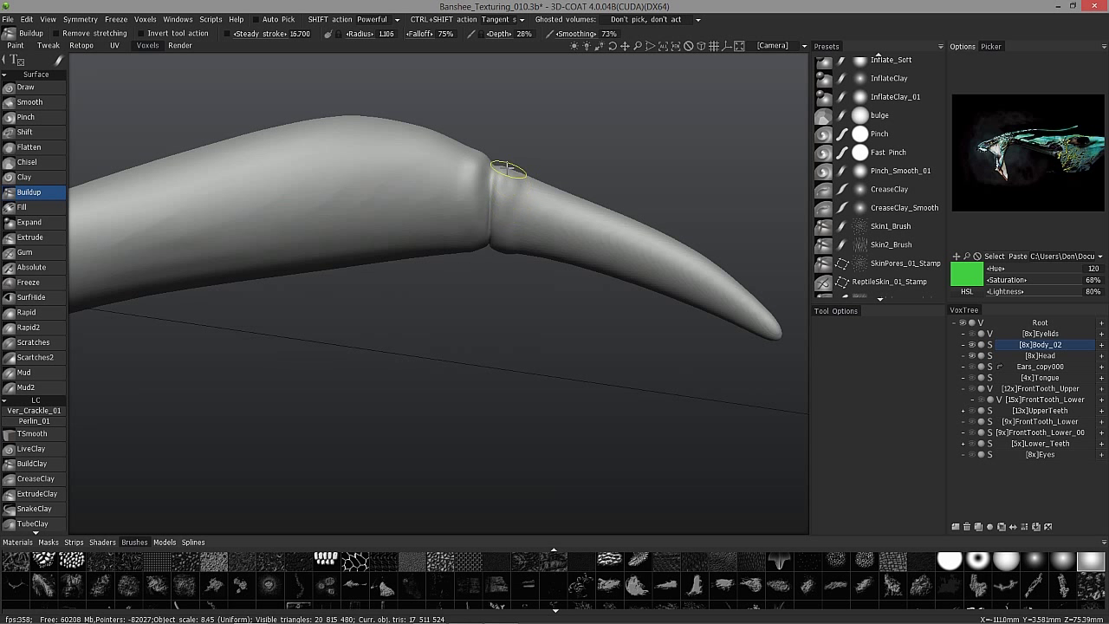
Step: Touch up the finger skin just behind the claw crease with Buildup, on its upper side and underside
left_click_drag(475, 175, 468, 162)
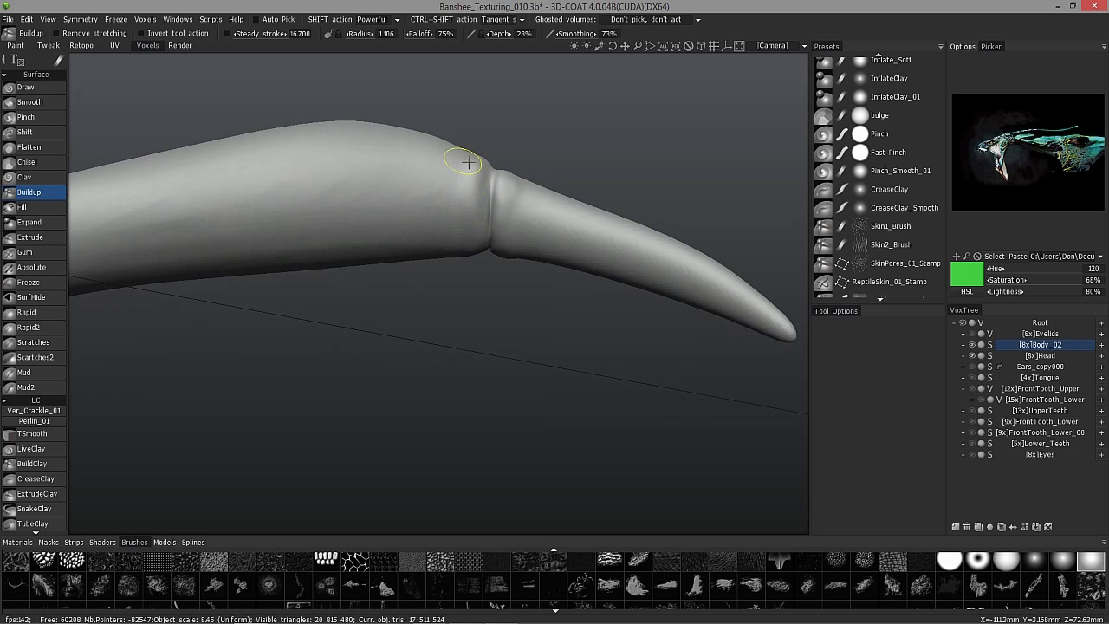
middle_click_drag(480, 200, 479, 248)
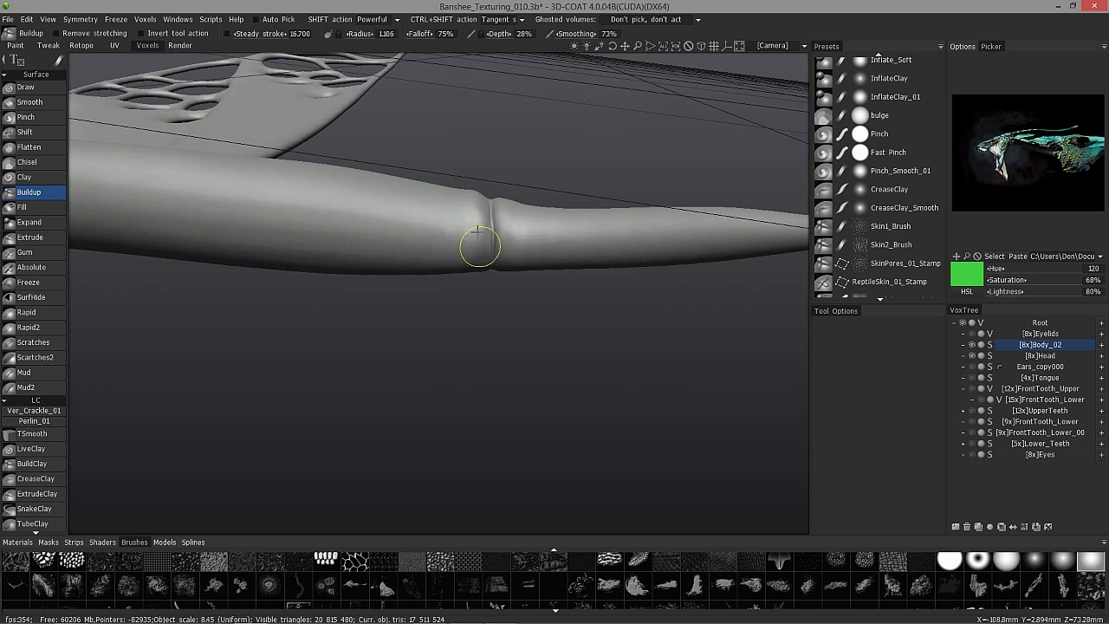
mouse_move(473, 248)
left_mouse_down("alt")
mouse_move(481, 201)
mouse_move(484, 250)
mouse_move(460, 259)
mouse_move(473, 304)
mouse_move(478, 292)
mouse_move(443, 242)
mouse_move(445, 297)
mouse_move(493, 317)
mouse_move(485, 329)
left_mouse_up("alt")
left_click_drag(485, 329, 450, 330)
right_click_drag(468, 331, 348, 290, "alt")
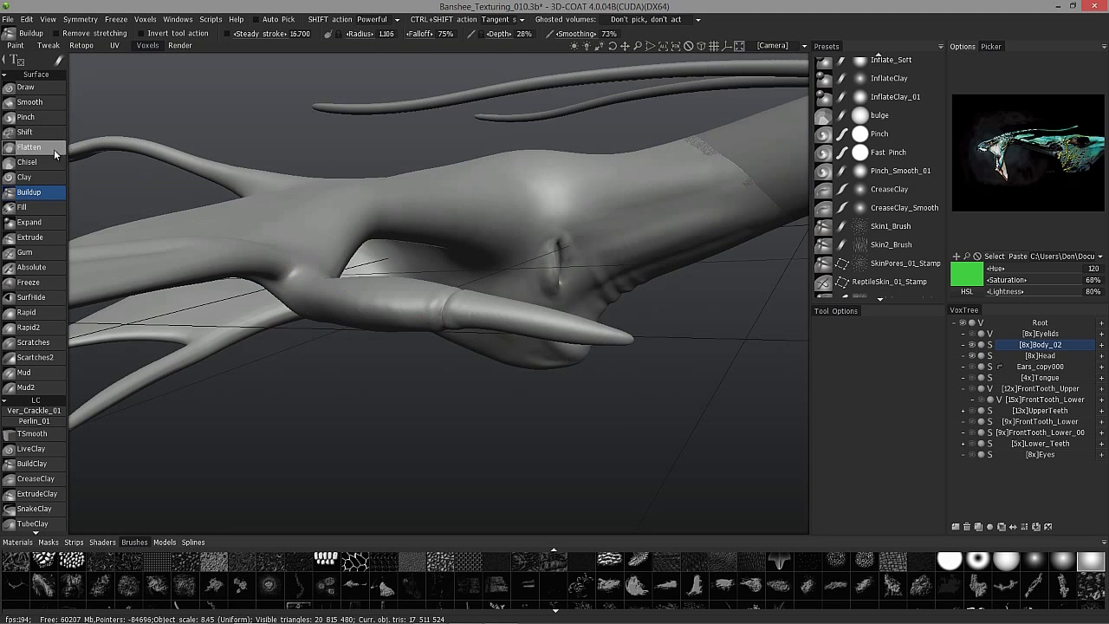
Step: Sharpen the claw's blunt tip with the Pinch brush at 34% strength and radius 2.533
left_click_drag(477, 305, 445, 307, "alt")
right_click_drag(445, 306, 303, 345, "alt")
left_click_drag(284, 341, 276, 335, "alt")
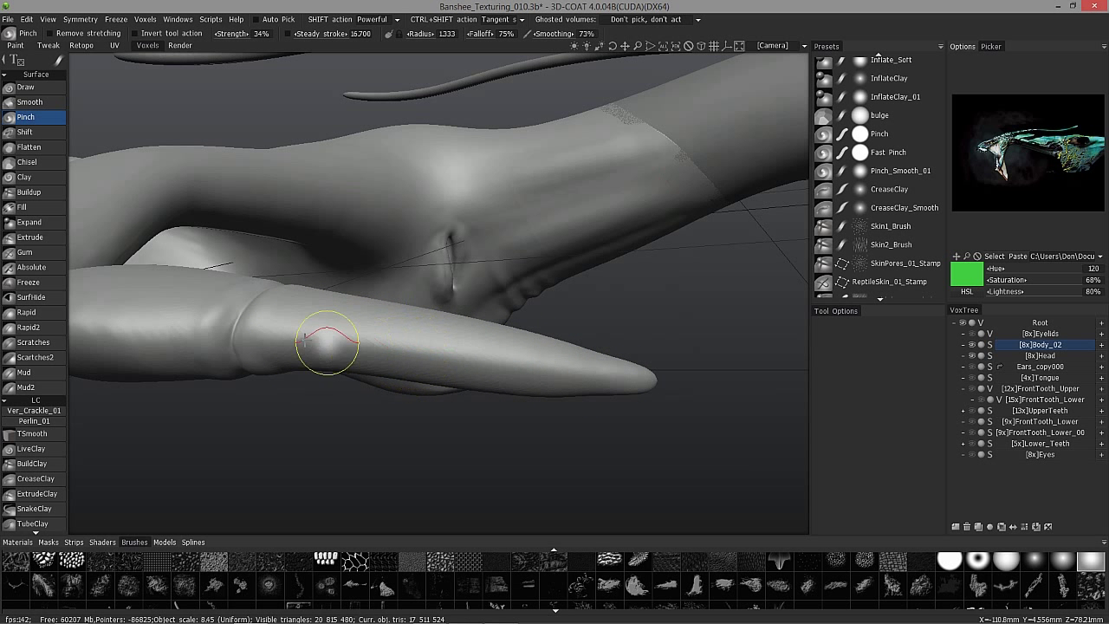
left_click_drag(334, 333, 575, 401, "alt")
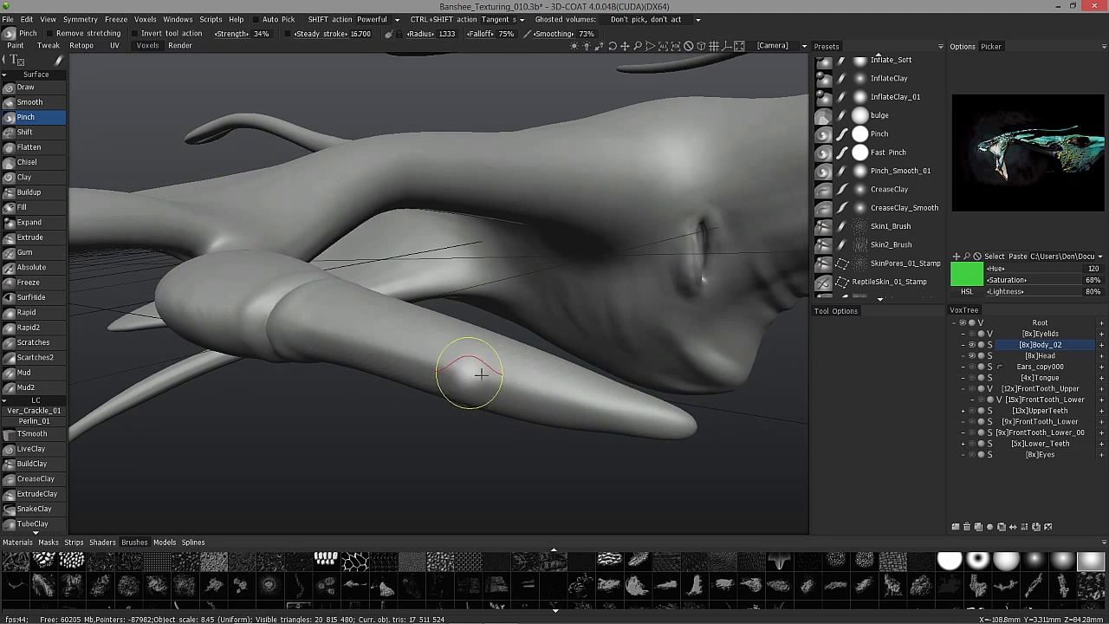
right_click_drag(490, 375, 548, 386)
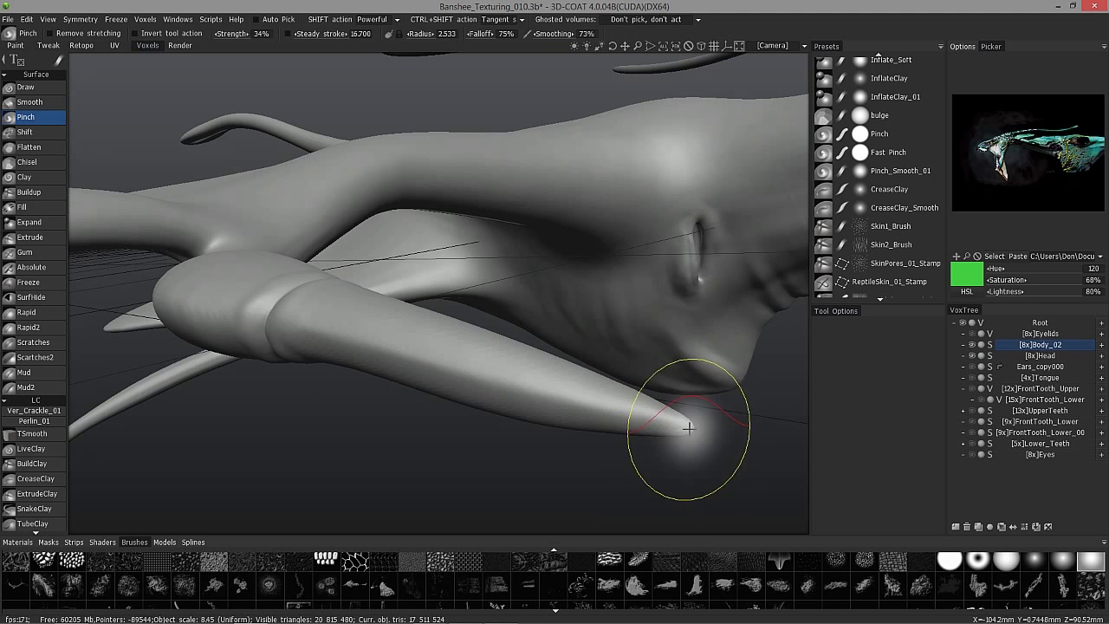
left_click_drag(563, 419, 524, 412, "alt")
Step: Taper the claw further toward its point with Pinch at radius 2.189, working from the opposite side and undoing the overdone tip stroke
right_click_drag(333, 352, 319, 348)
left_click_drag(327, 348, 283, 340, "alt")
mouse_move(284, 340)
middle_mouse_down()
mouse_move(255, 337)
mouse_move(291, 343)
middle_mouse_up()
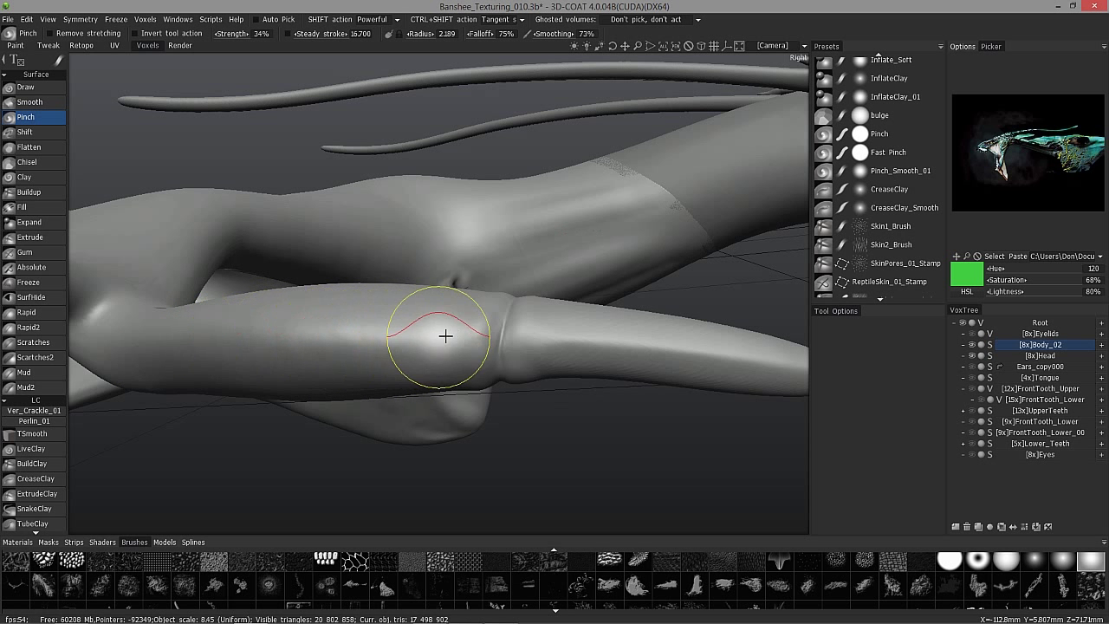
left_click_drag(172, 333, 61, 317, "alt")
middle_click_drag(61, 313, 240, 324, "alt")
mouse_move(240, 324)
left_mouse_down("alt")
mouse_move(142, 367)
mouse_move(272, 345)
mouse_move(238, 354)
left_mouse_up("alt")
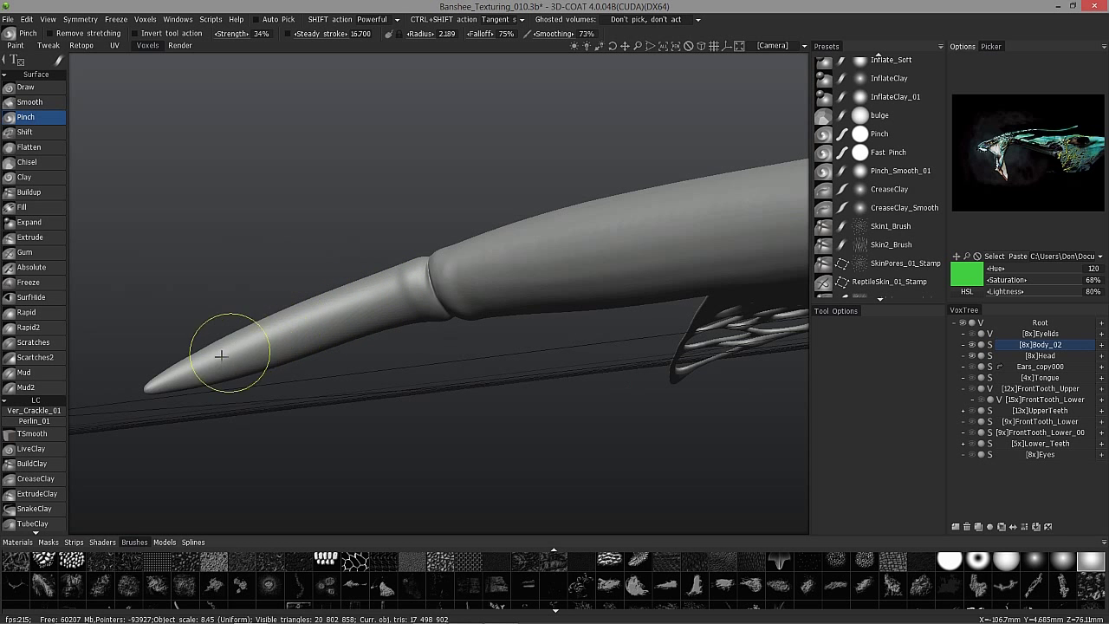
left_click_drag(203, 367, 252, 345)
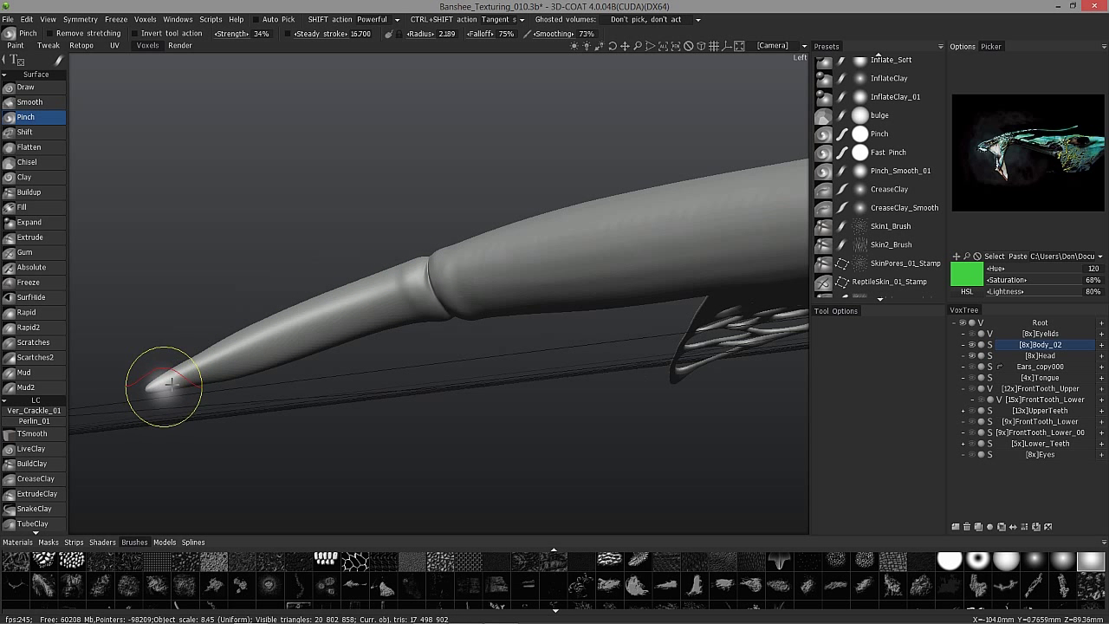
key("ctrl+z")
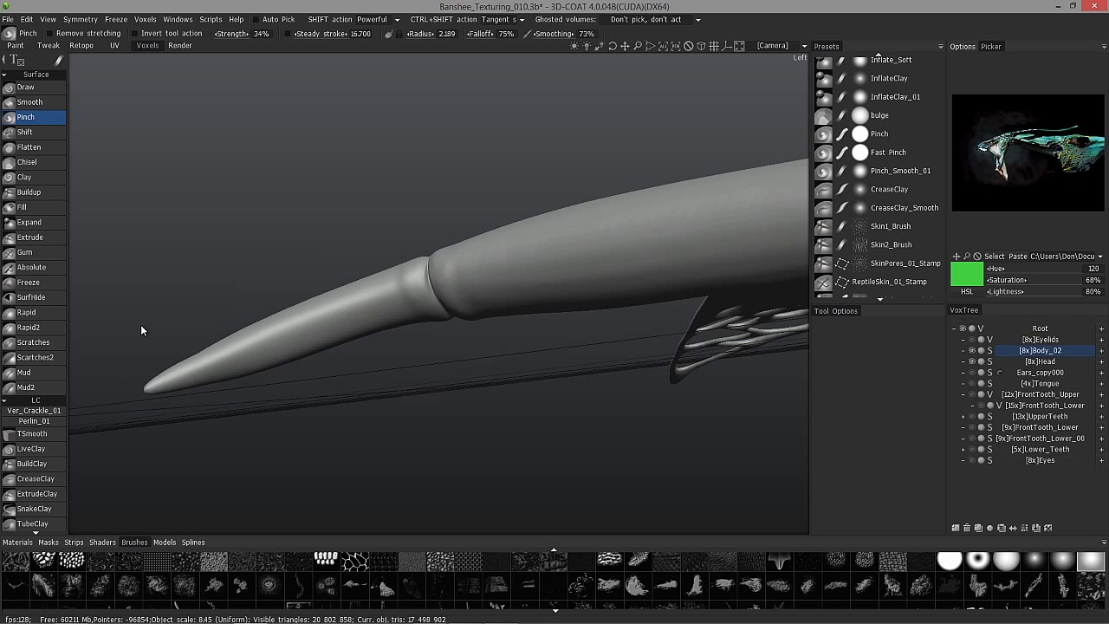
left_click_drag(141, 327, 156, 319)
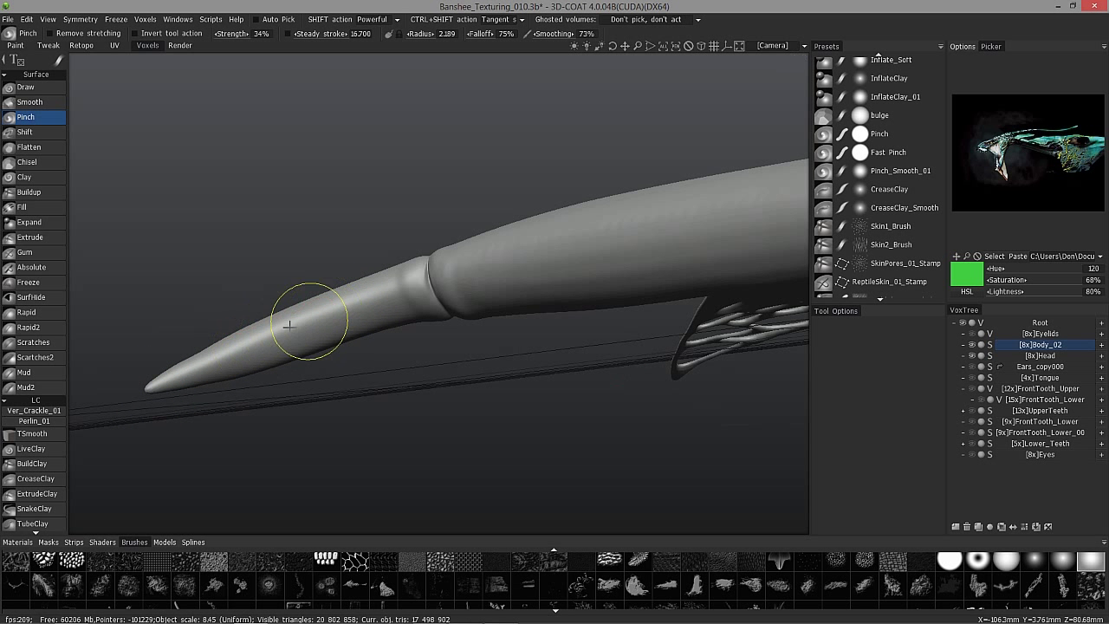
Step: Examine the claw from several sides, as well as the slit-shaped opening and skin folds on the creature's chest
left_click_drag(78, 313, 252, 364)
left_click_drag(127, 280, 363, 343)
right_click_drag(363, 343, 431, 345)
middle_click_drag(418, 186, 338, 201)
left_click_drag(347, 417, 359, 435)
left_click_drag(216, 227, 300, 216)
right_click_drag(300, 218, 358, 315, "alt")
left_click_drag(359, 314, 339, 272, "alt")
middle_click_drag(339, 272, 431, 266, "alt")
right_click_drag(430, 266, 387, 152, "alt")
left_click_drag(387, 152, 368, 90, "alt")
mouse_move(227, 258)
left_mouse_down("alt")
mouse_move(125, 349)
mouse_move(206, 168)
mouse_move(225, 225)
left_mouse_up("alt")
mouse_move(299, 269)
left_mouse_down("alt")
mouse_move(293, 335)
mouse_move(364, 346)
left_mouse_up("alt")
mouse_move(418, 254)
left_mouse_down("alt")
mouse_move(217, 306)
mouse_move(231, 312)
mouse_move(130, 398)
mouse_move(162, 379)
mouse_move(121, 355)
left_mouse_up("alt")
Step: Reshape the skin around the slit-shaped chest opening with the Move brush at 47% depth, enlarging the radius from 4.145 to 4.899
scroll(57, 482, "down", 5)
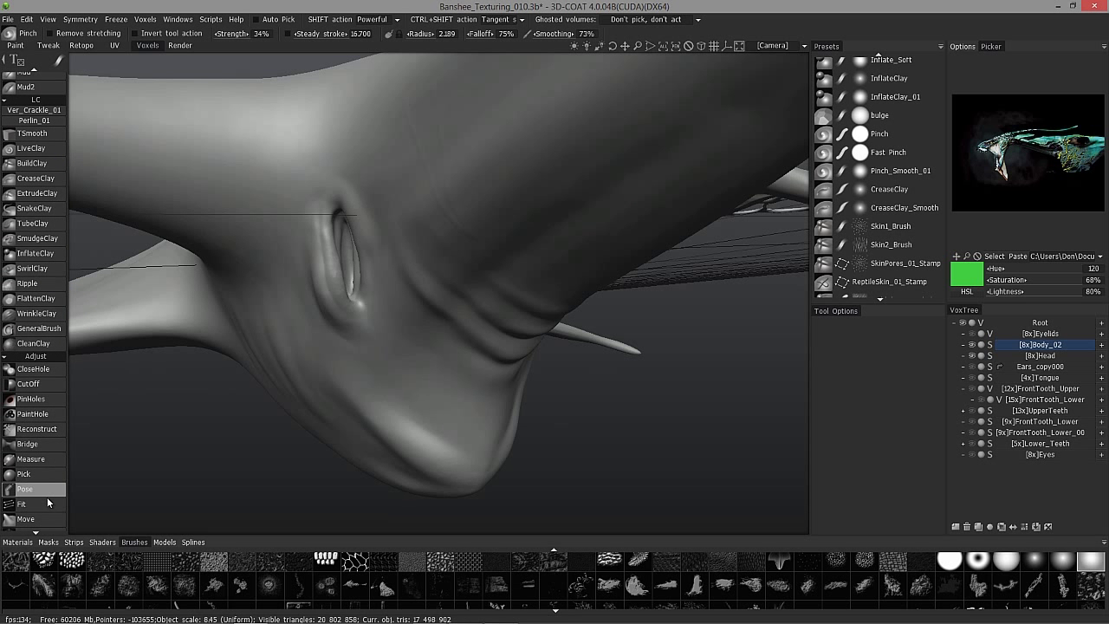
left_click(46, 520)
left_click_drag(271, 267, 317, 277, "alt")
right_click_drag(317, 277, 327, 271)
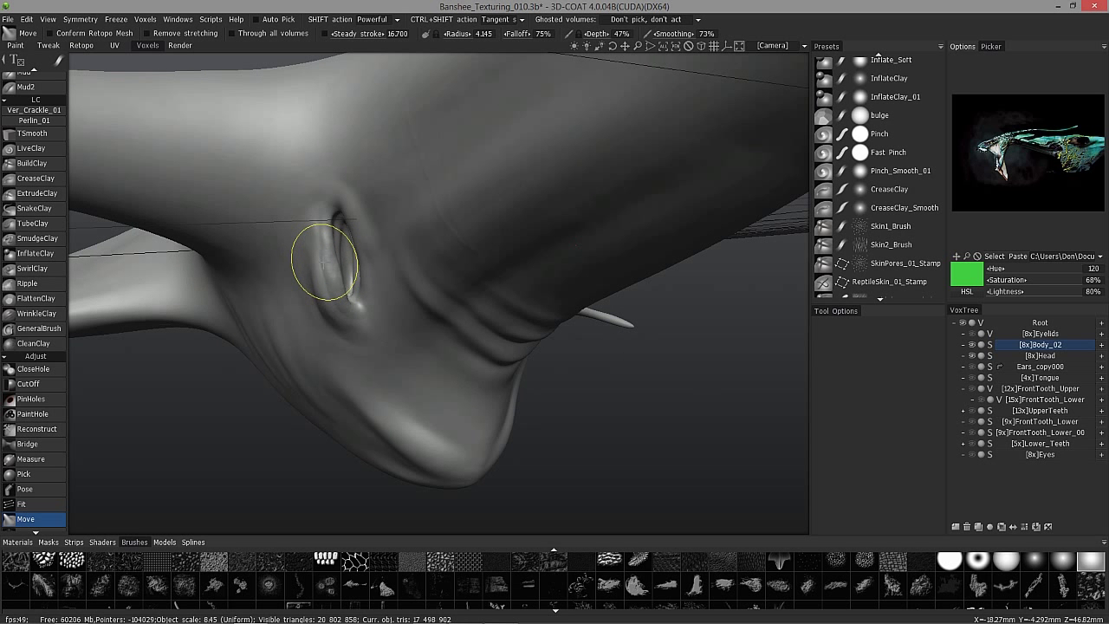
left_click_drag(275, 264, 333, 284, "alt")
right_click_drag(335, 286, 340, 286)
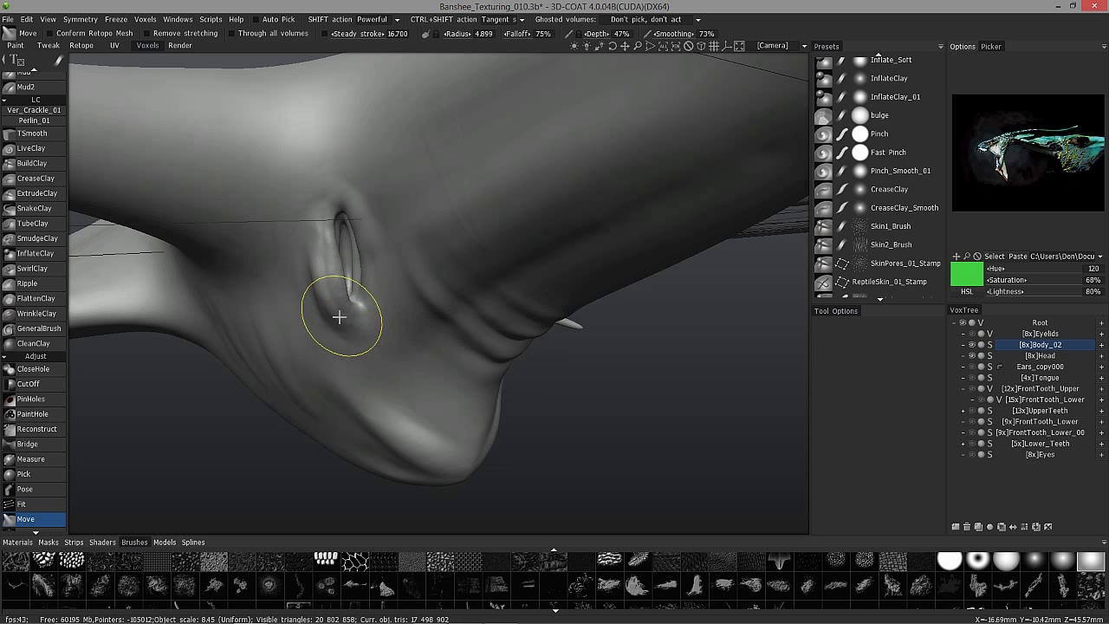
left_click_drag(342, 318, 314, 293)
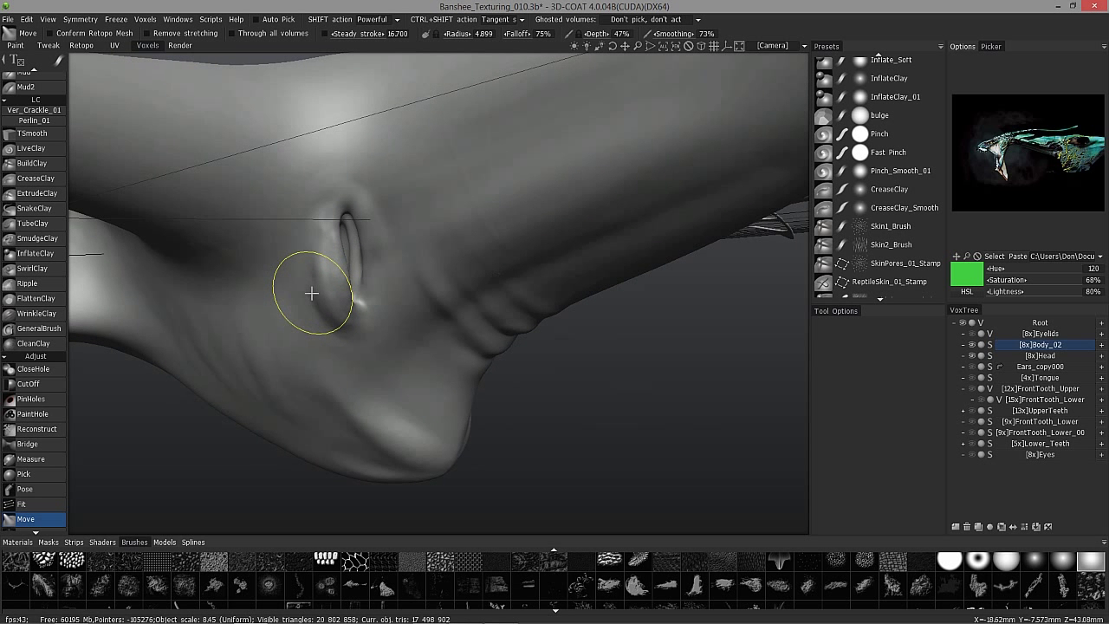
left_click_drag(336, 340, 318, 181, "alt")
left_click_drag(364, 218, 334, 156, "alt")
mouse_move(324, 233)
left_mouse_down("alt")
mouse_move(391, 302)
mouse_move(252, 309)
mouse_move(92, 383)
mouse_move(311, 257)
mouse_move(347, 217)
mouse_move(373, 322)
left_mouse_up("alt")
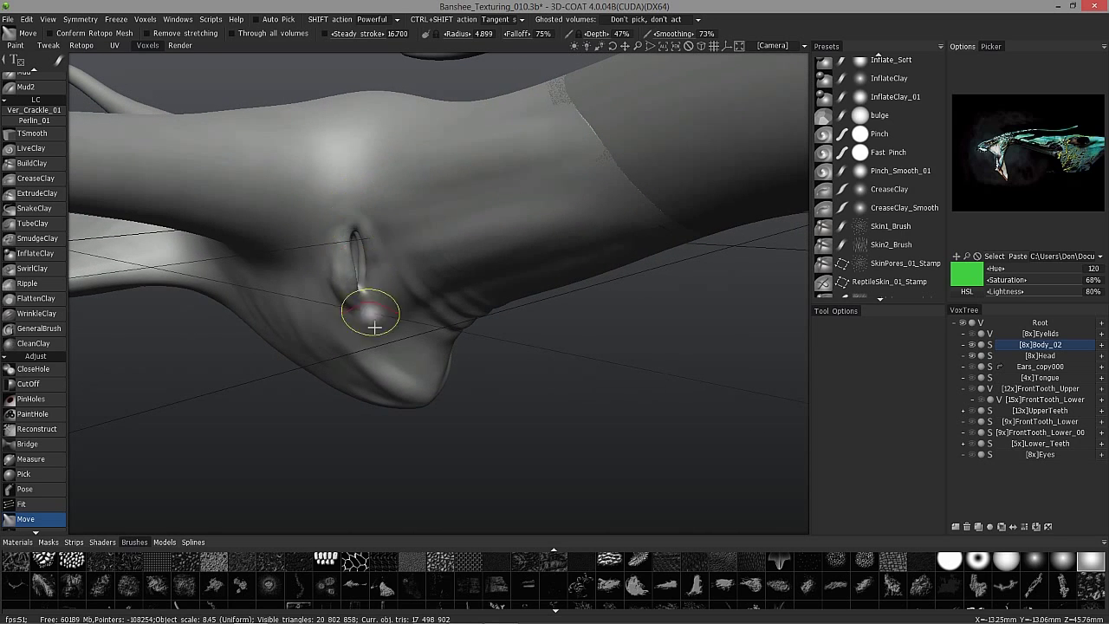
Step: Review the whole creature's head, neck and body from several angles
right_click_drag(325, 134, 513, 348, "alt")
left_click_drag(515, 349, 494, 269, "alt")
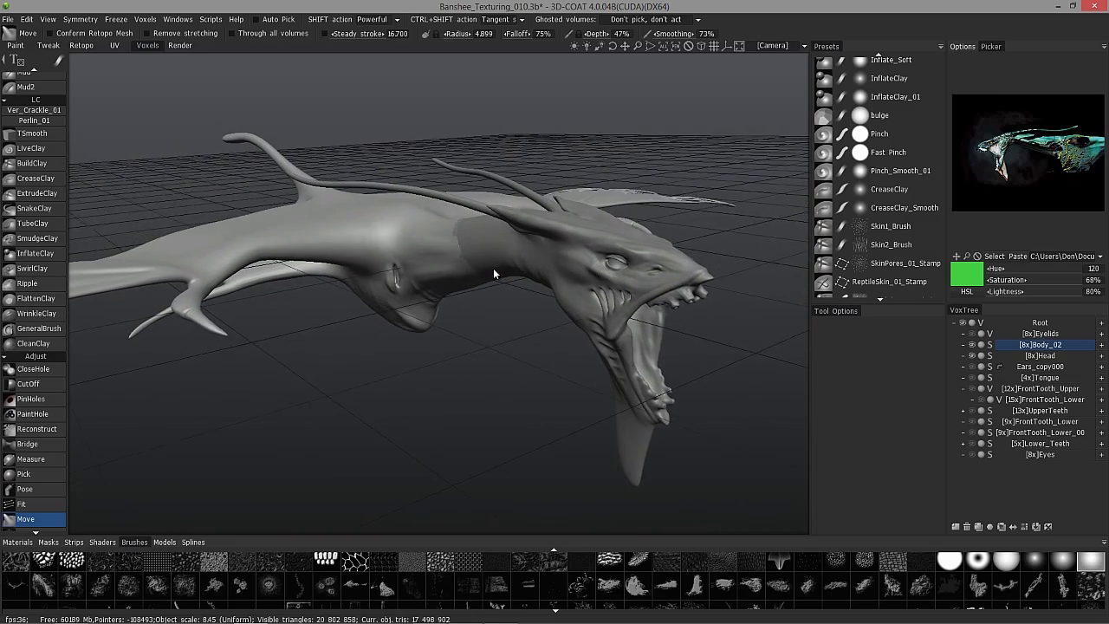
left_click_drag(449, 299, 433, 168, "alt")
right_click_drag(434, 168, 449, 272, "alt")
left_click_drag(449, 273, 499, 355, "alt")
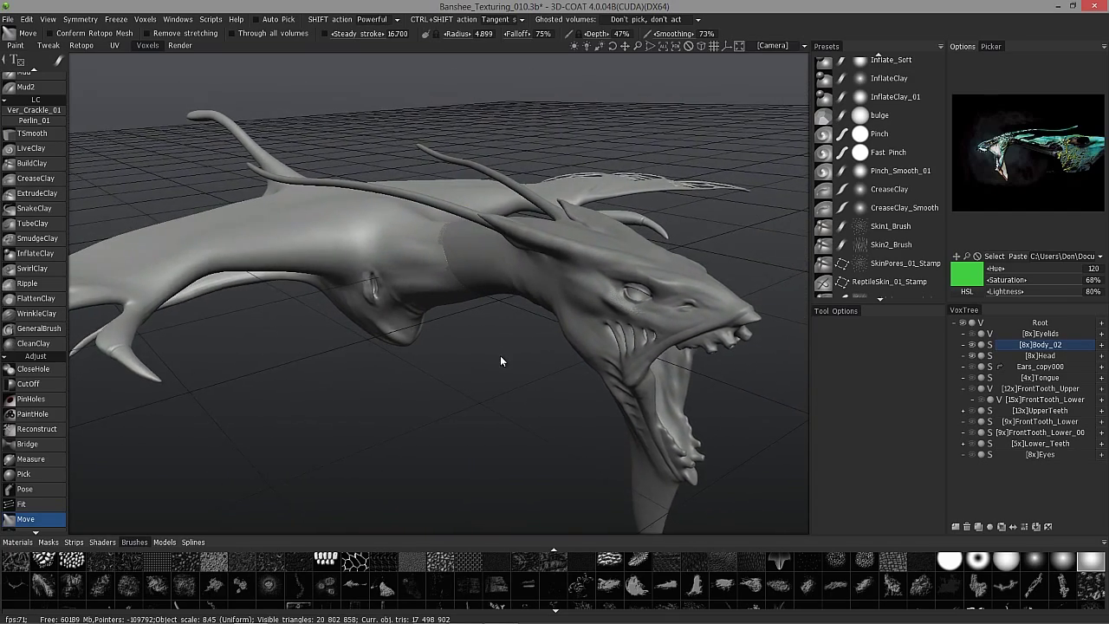